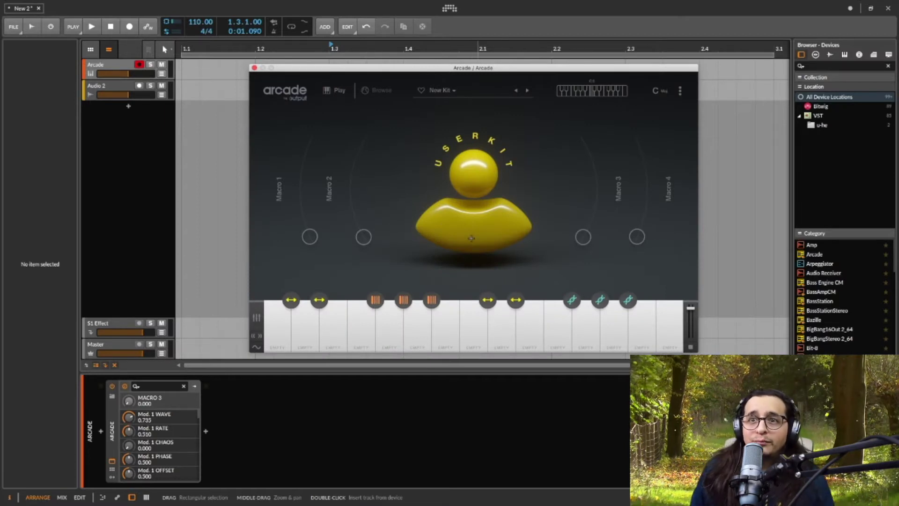
Load the fourth listed TYNAN 808 one-shot from Tynan's Tybrid Sounds onto the first white key of the Arcade kit and audition it
click(829, 54)
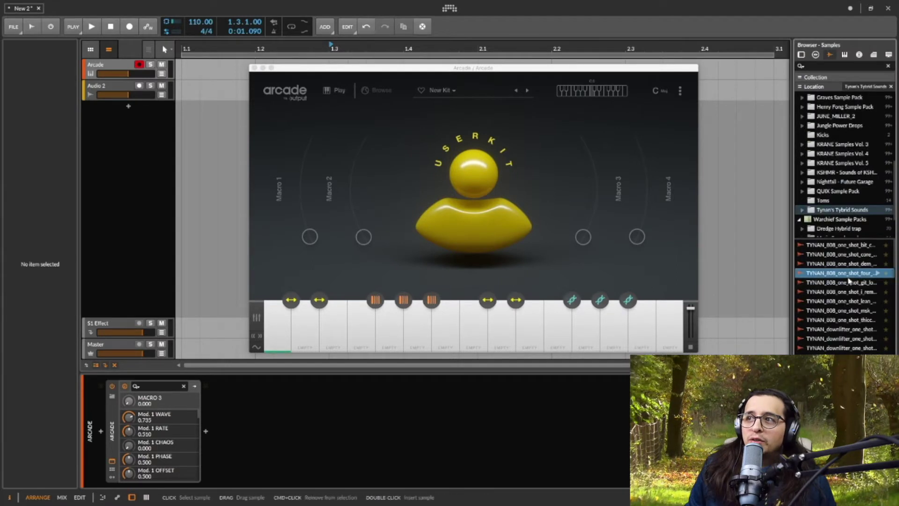
drag(838, 273, 279, 324)
click(279, 324)
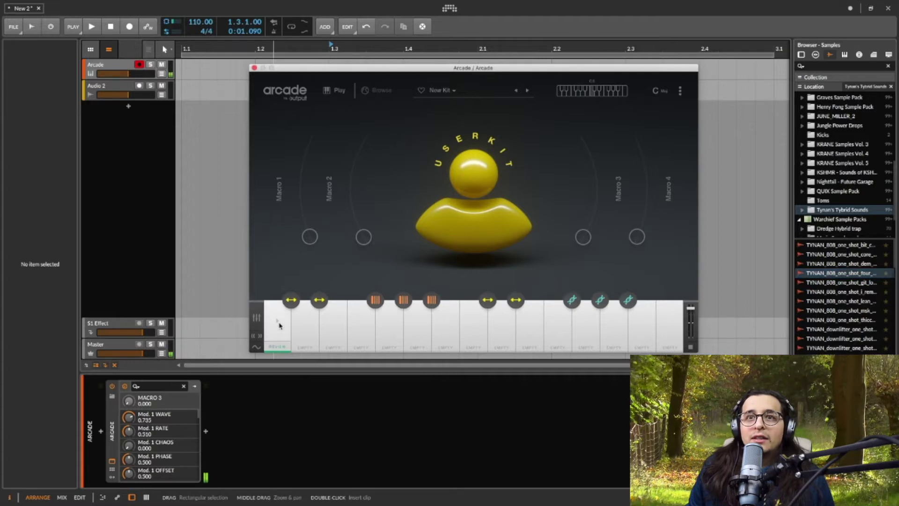
click(279, 324)
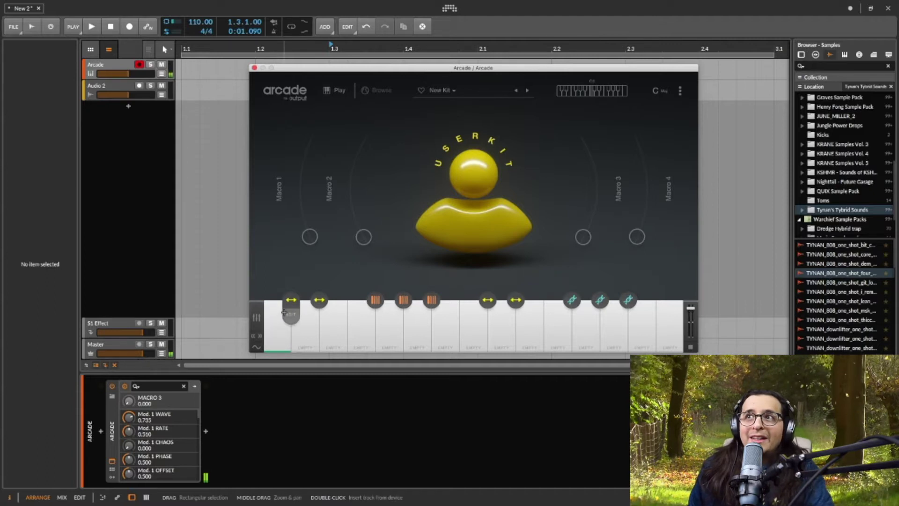
Set Arcade's session key to F# minor with a -12 octave shift, and raise the Arcade track volume to -1.4 dB
click(657, 90)
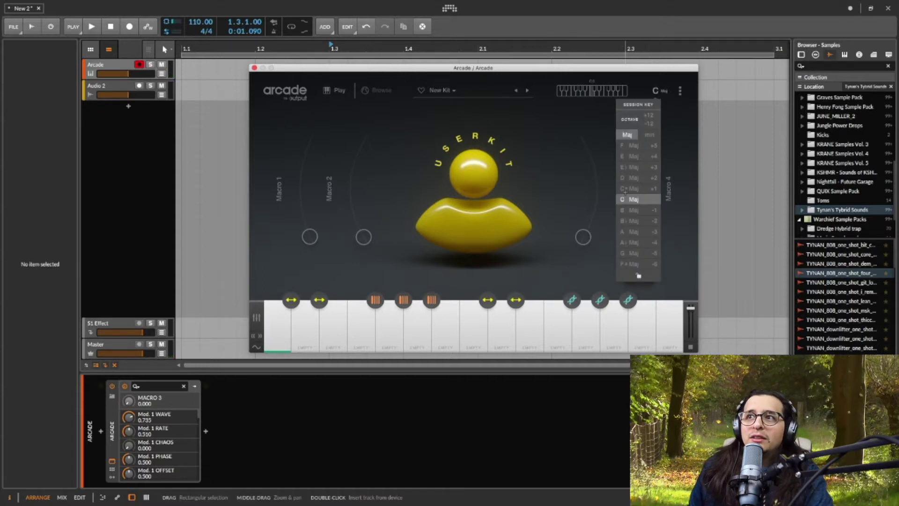
click(650, 134)
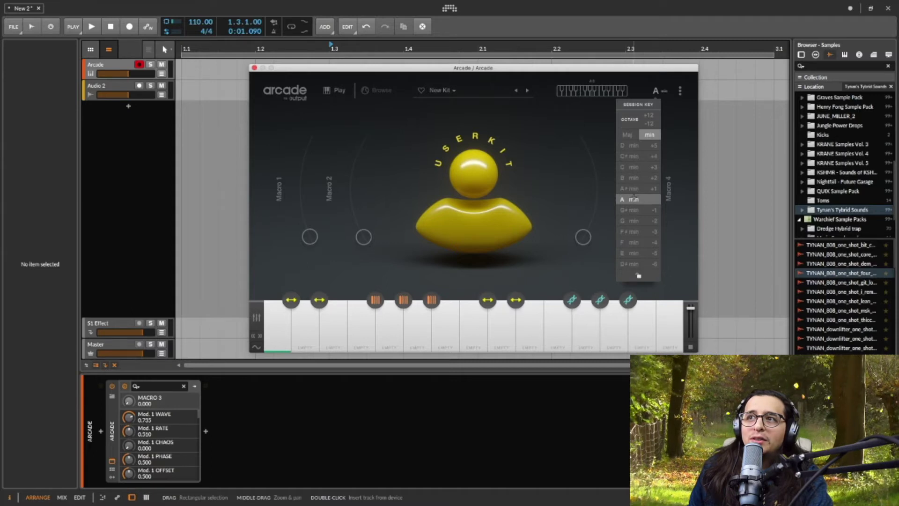
click(635, 231)
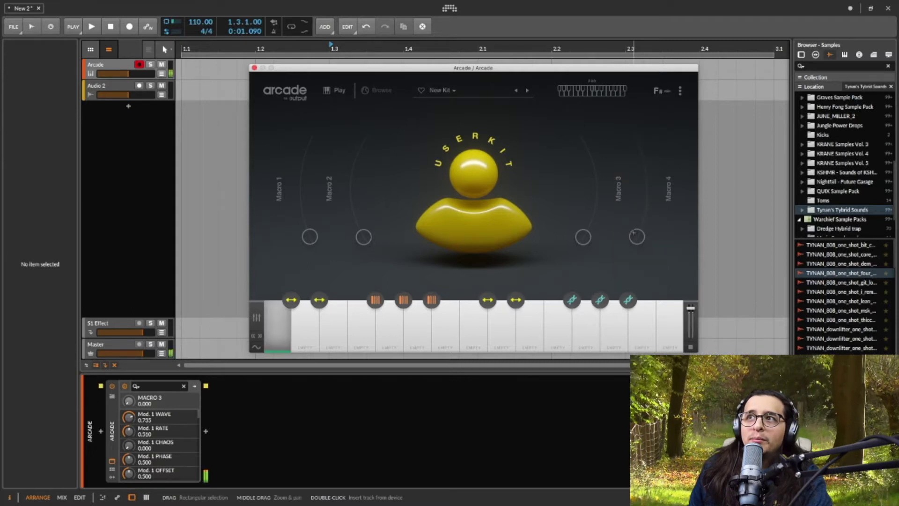
click(660, 90)
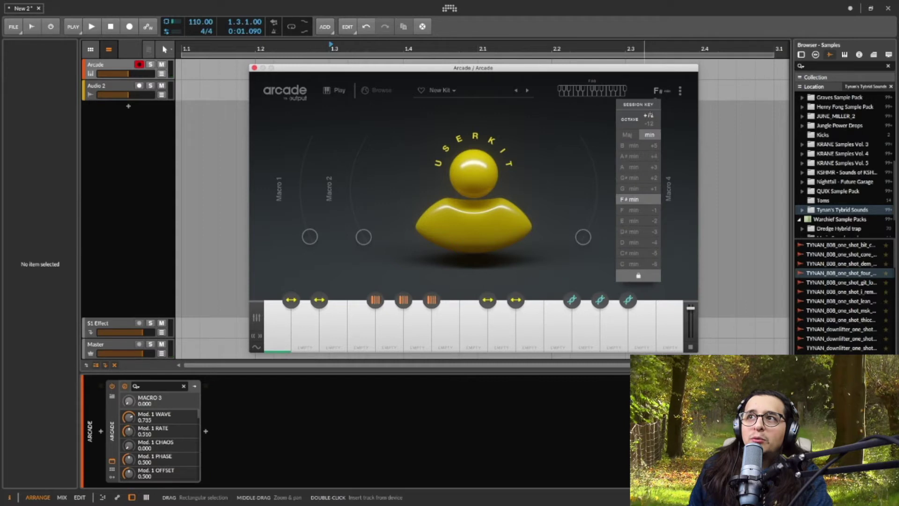
click(649, 124)
drag(139, 73, 140, 75)
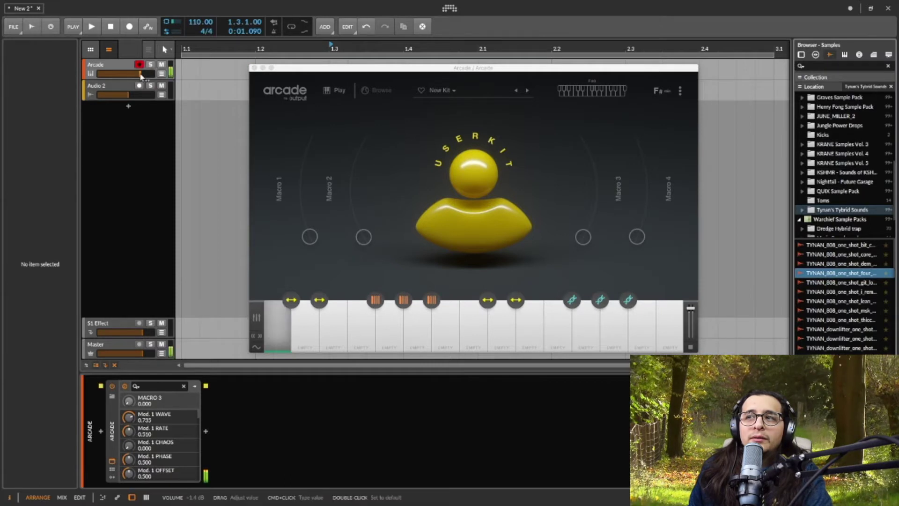
Add a Distortion Box to the first master effect slot in Arcade's mixer and set its Clip amount to about 0.344
click(657, 90)
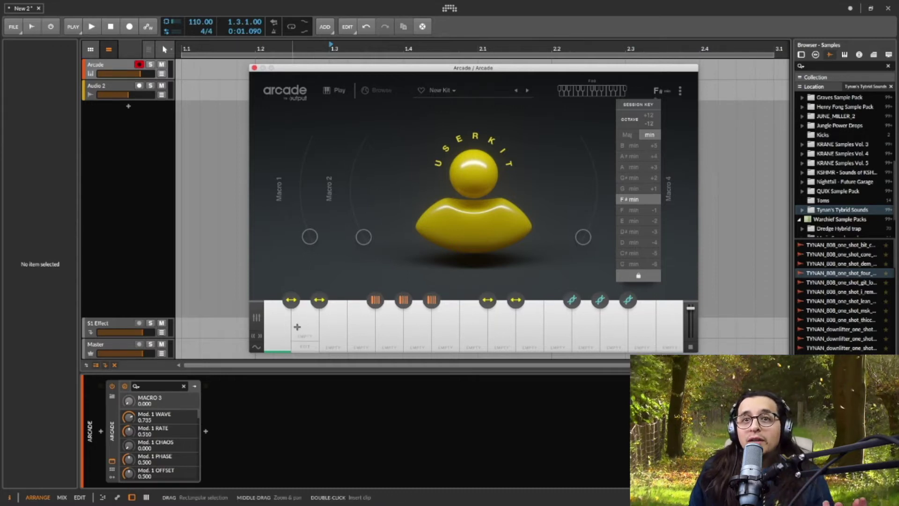
click(256, 318)
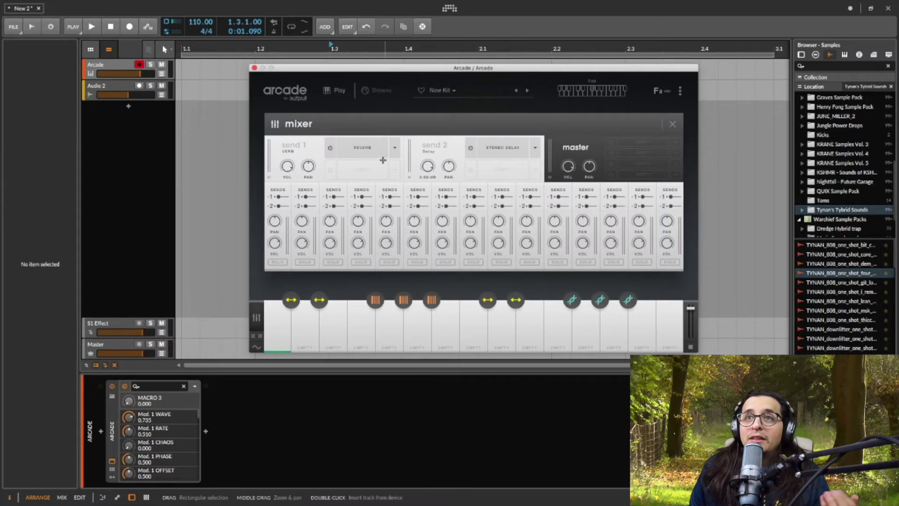
mouse_move(430, 156)
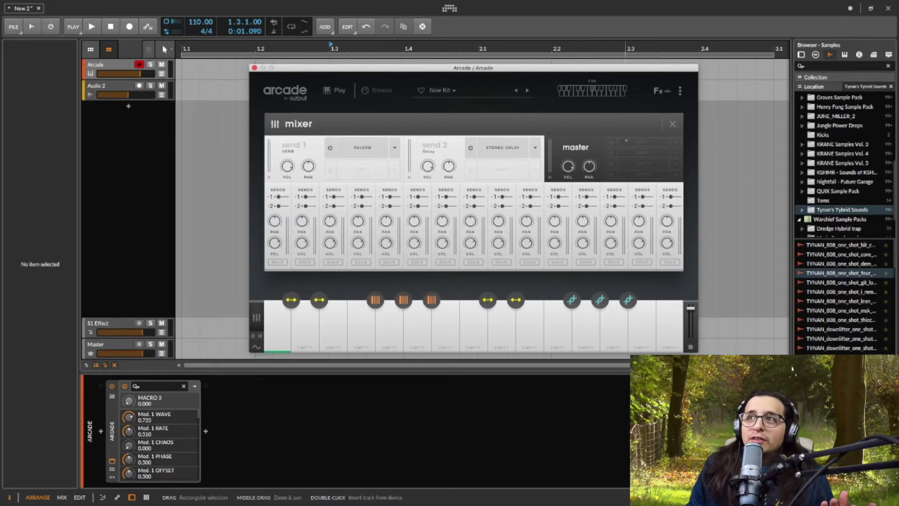
click(677, 142)
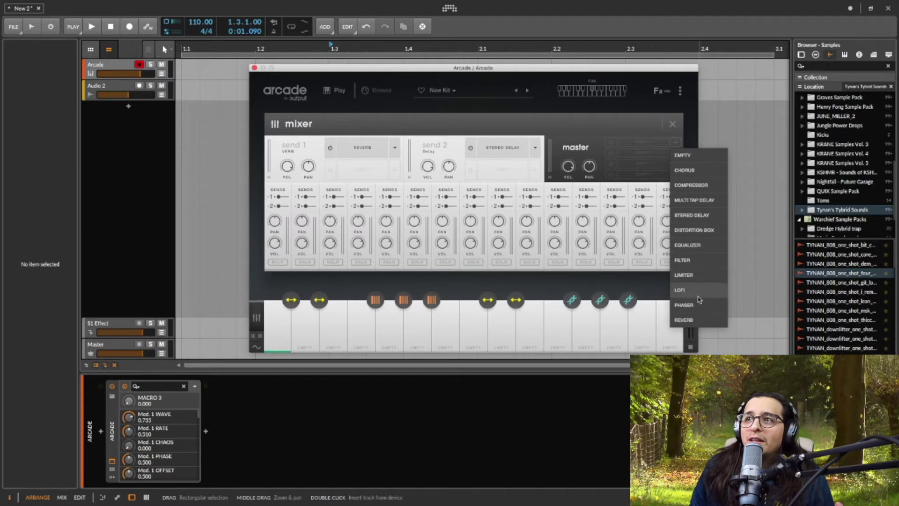
click(700, 236)
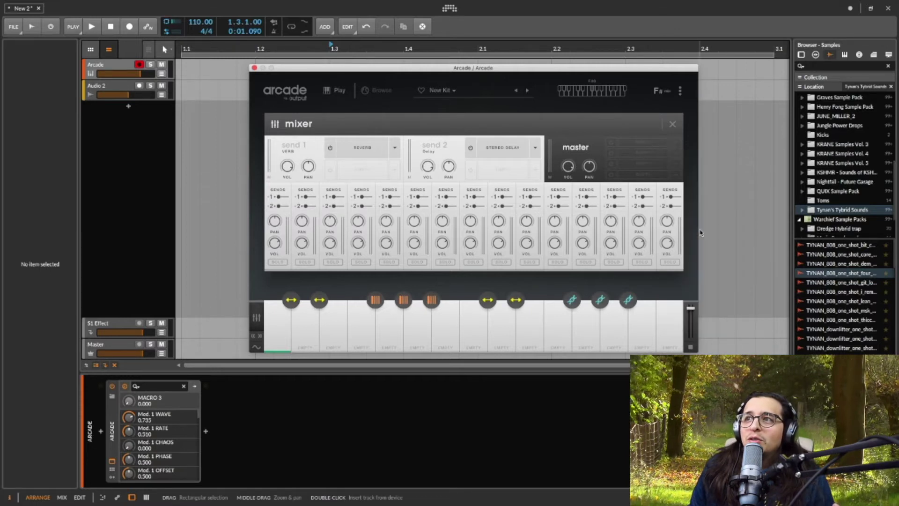
drag(328, 240, 353, 232)
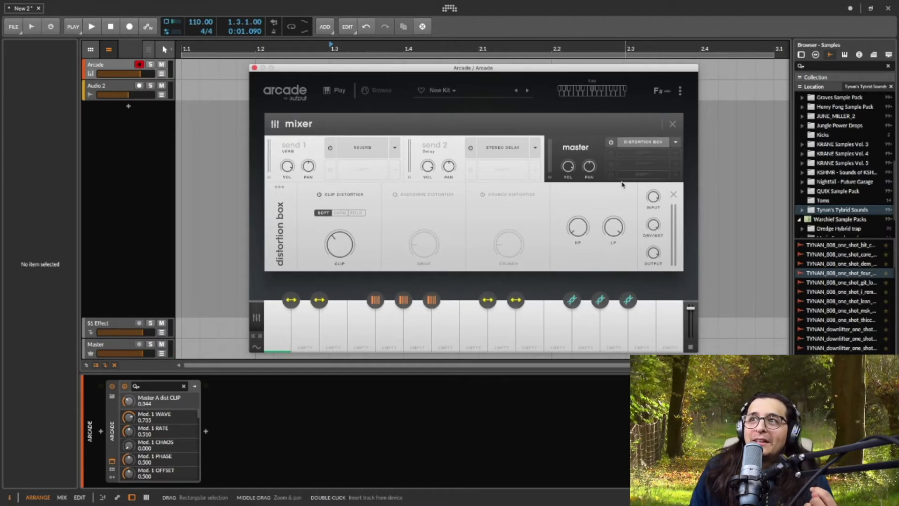
Examine the effects available for the second master slot and for send 2, including the Stereo Delay settings
click(677, 154)
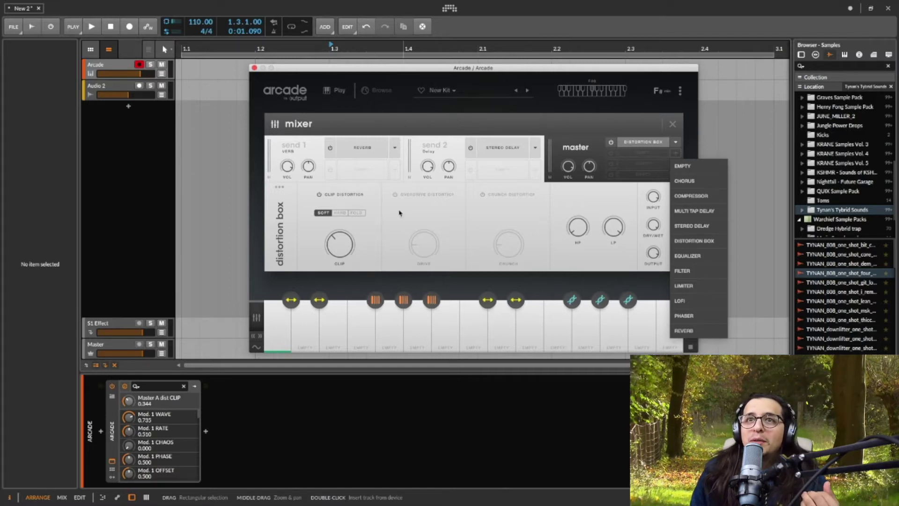
click(384, 202)
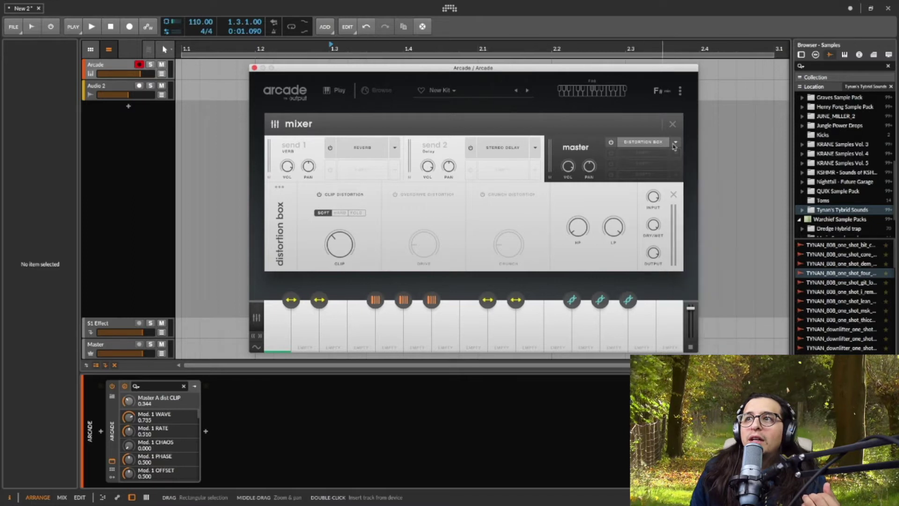
click(643, 141)
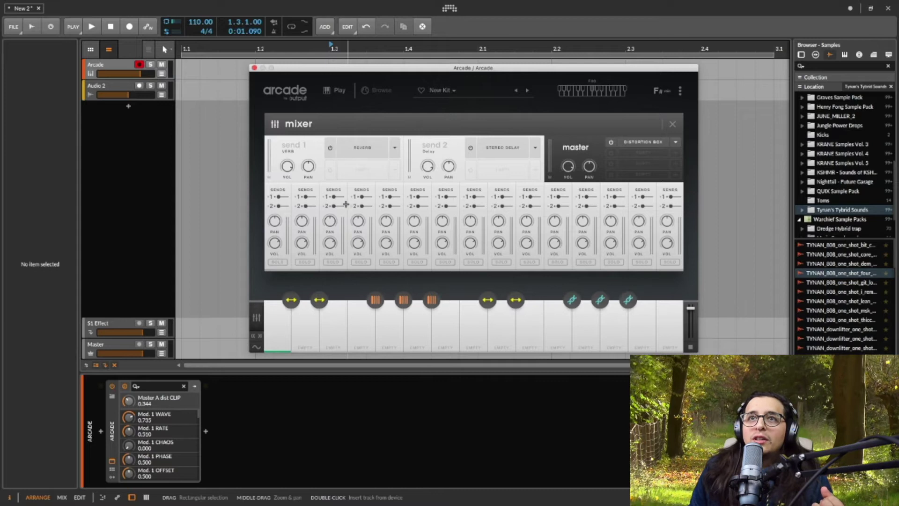
click(508, 148)
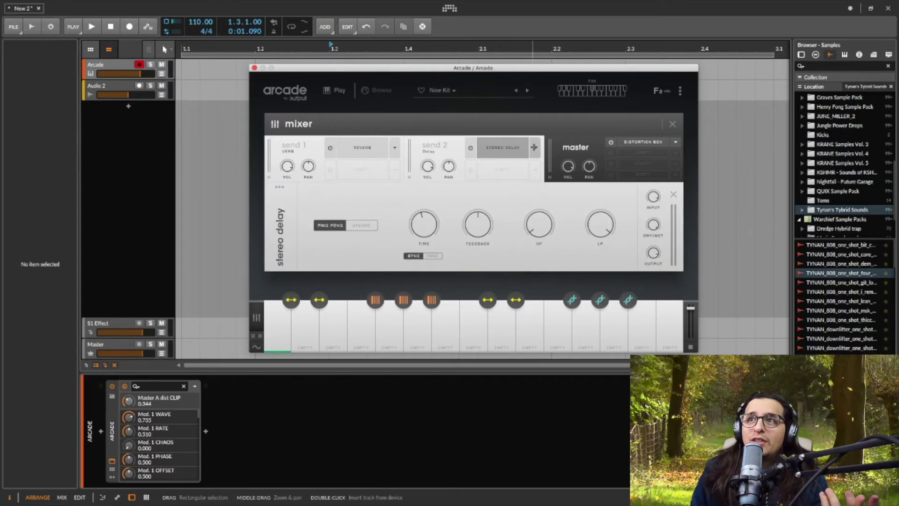
click(535, 147)
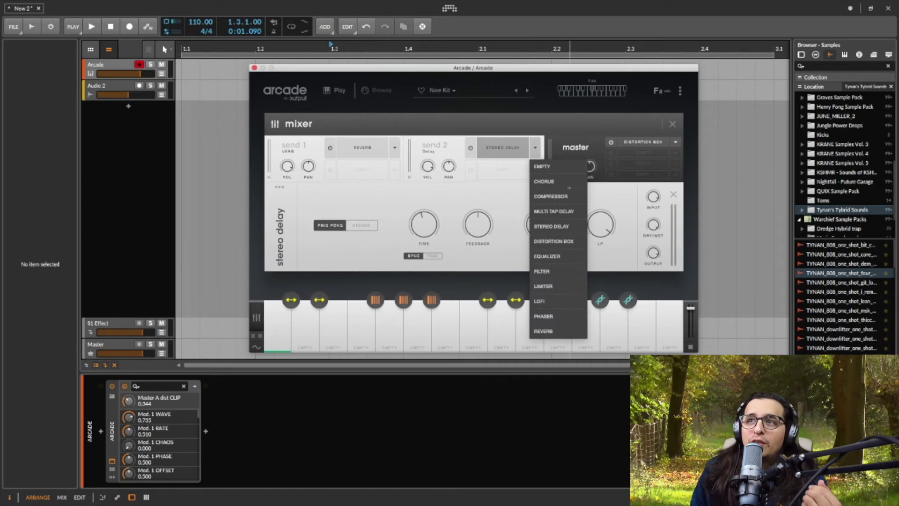
click(517, 151)
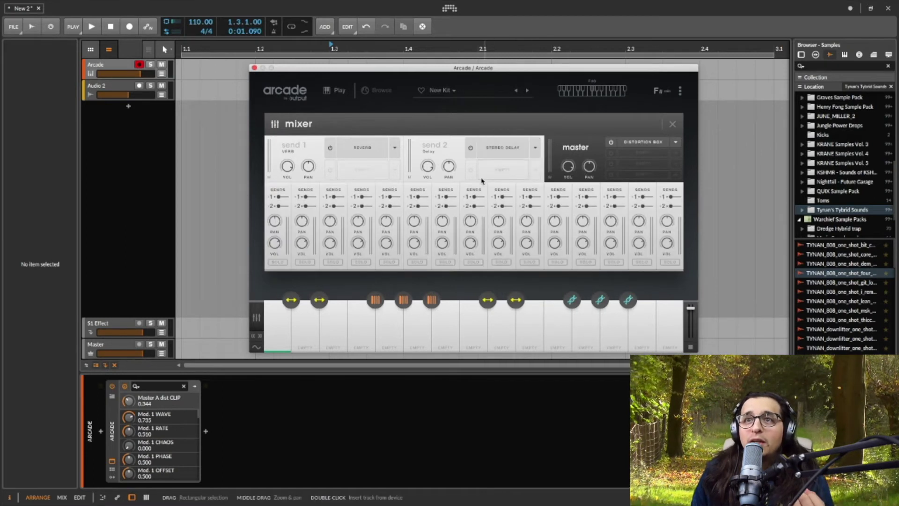
Toggle the second channel's solo on and off, and compare the sound with the master Distortion Box bypassed and enabled
click(308, 263)
click(309, 263)
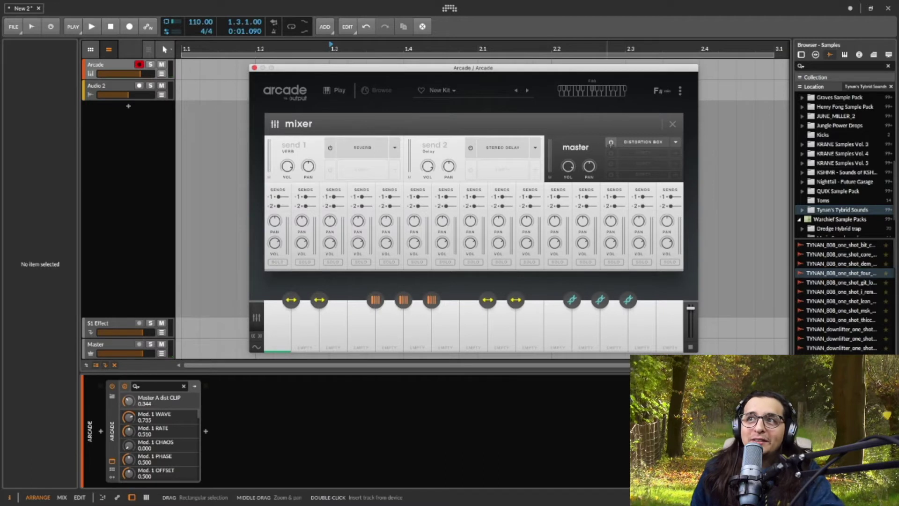
click(610, 143)
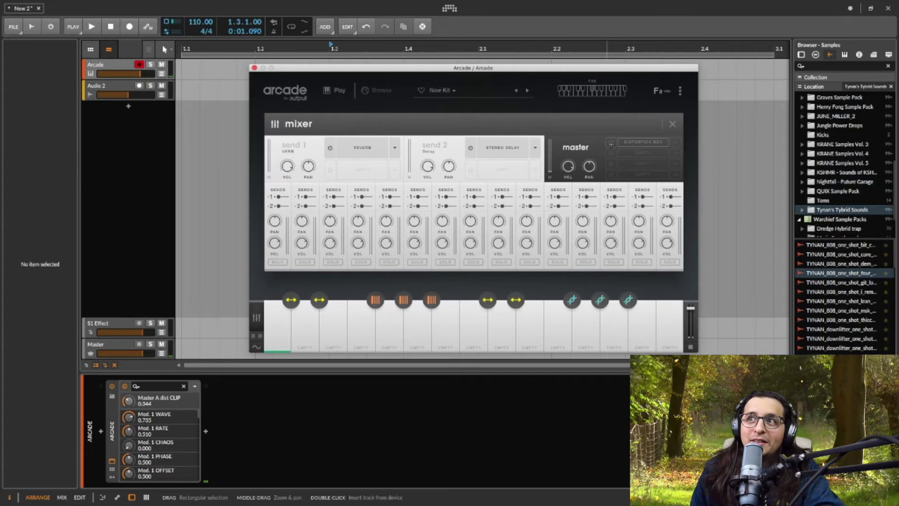
click(610, 143)
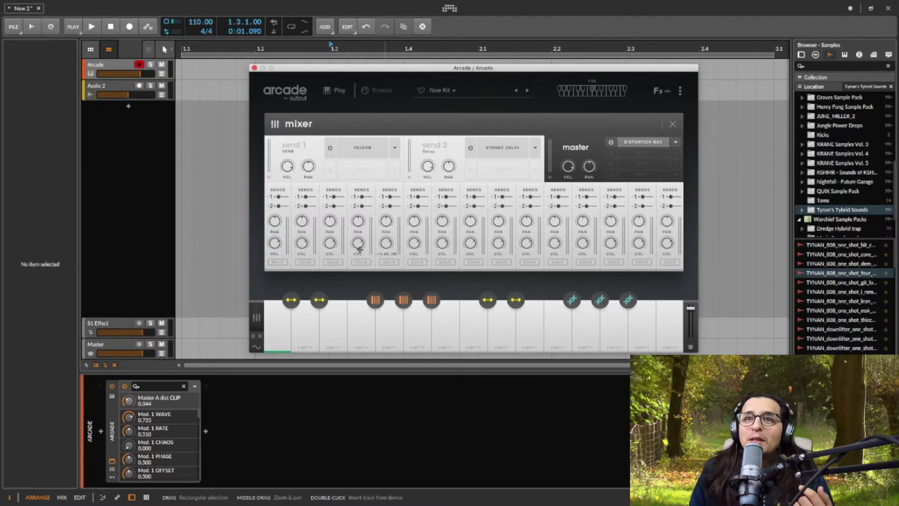
Look over the macro overview for Macro 1 and the four macro sliders on the kit's main page
click(256, 335)
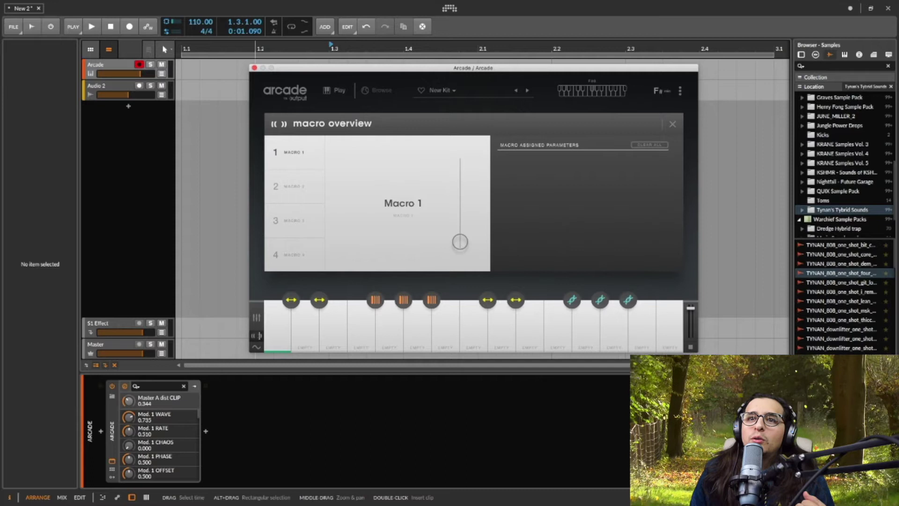
key(Escape)
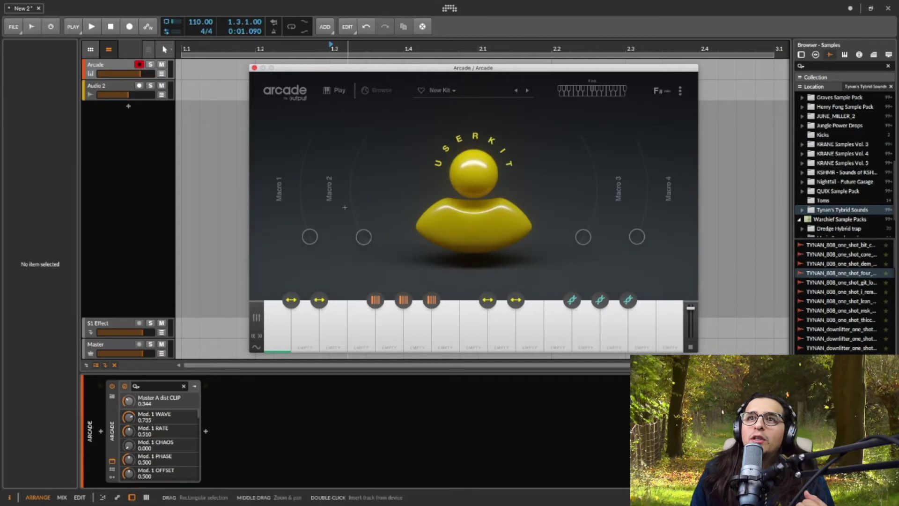
click(584, 238)
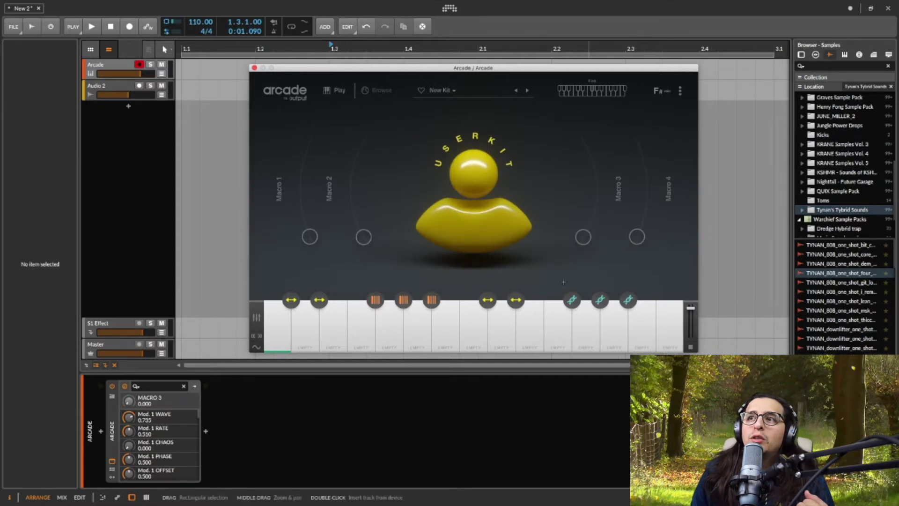
Assign the Dry/Wet control of the master Distortion Box to Macro 1
click(256, 318)
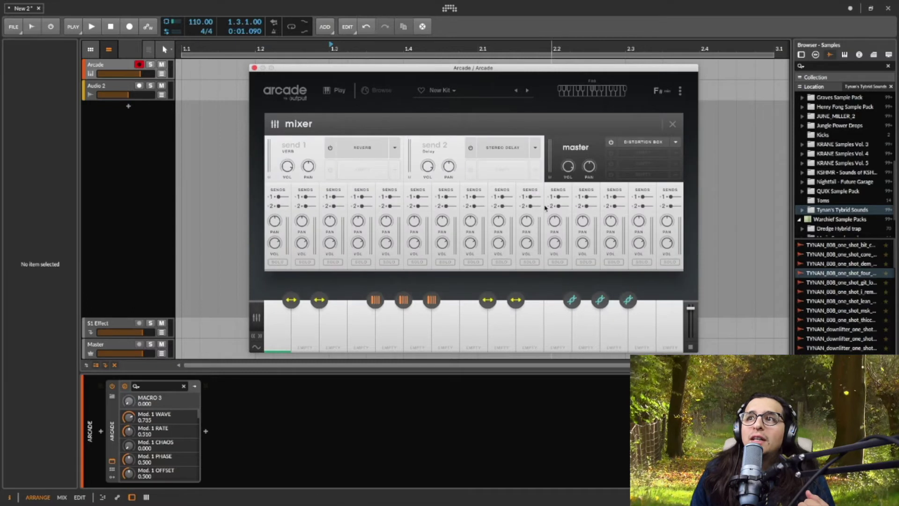
click(648, 145)
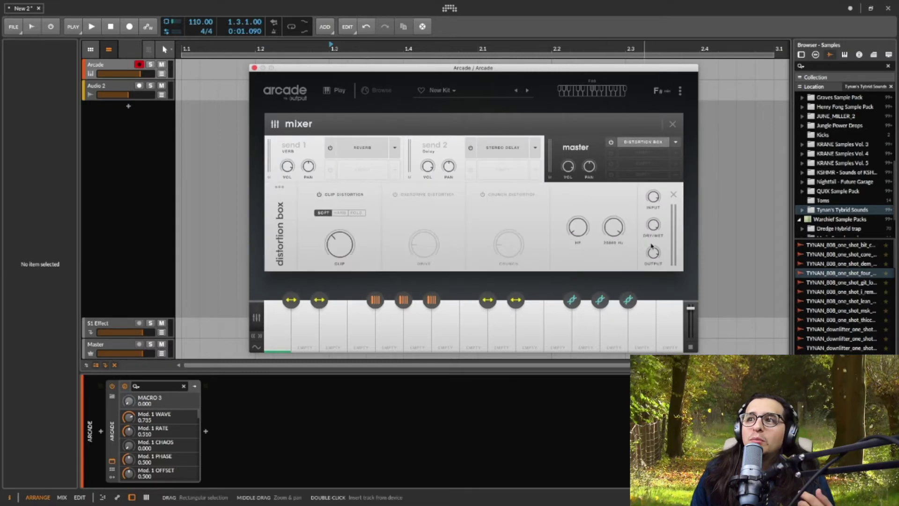
right_click(656, 226)
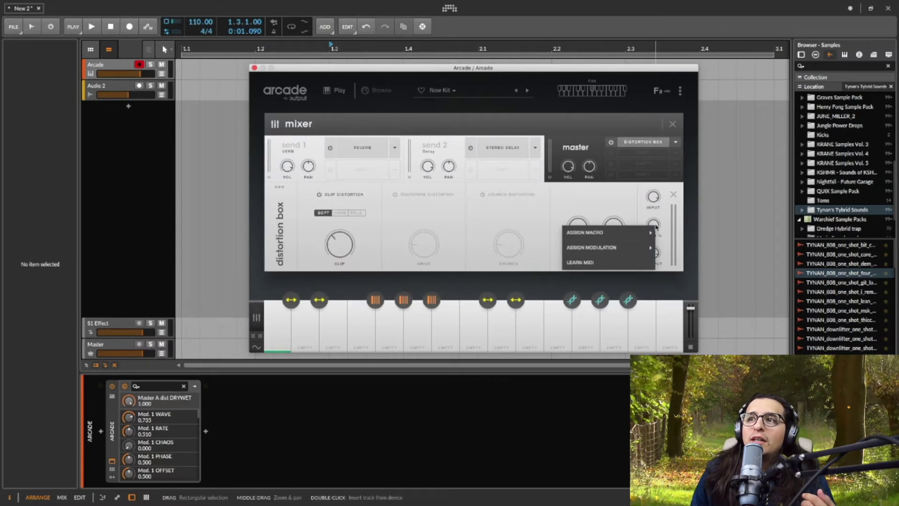
mouse_move(608, 233)
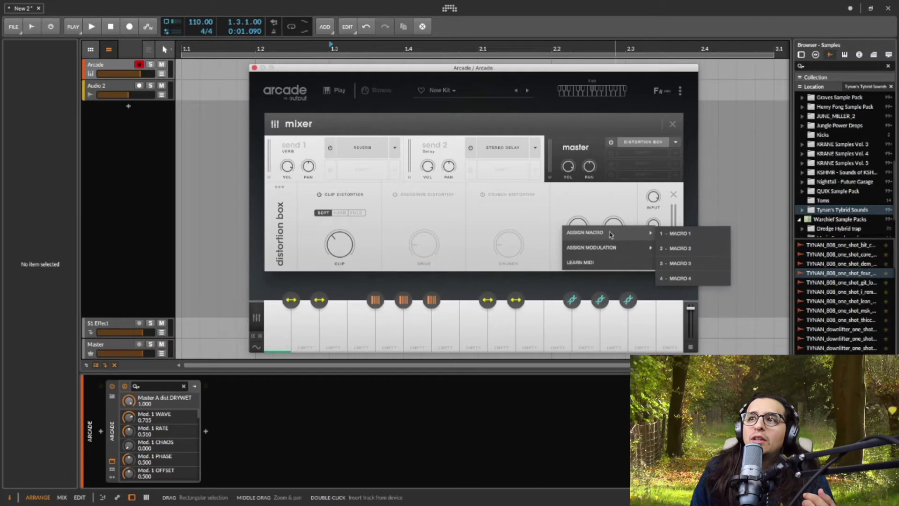
click(699, 237)
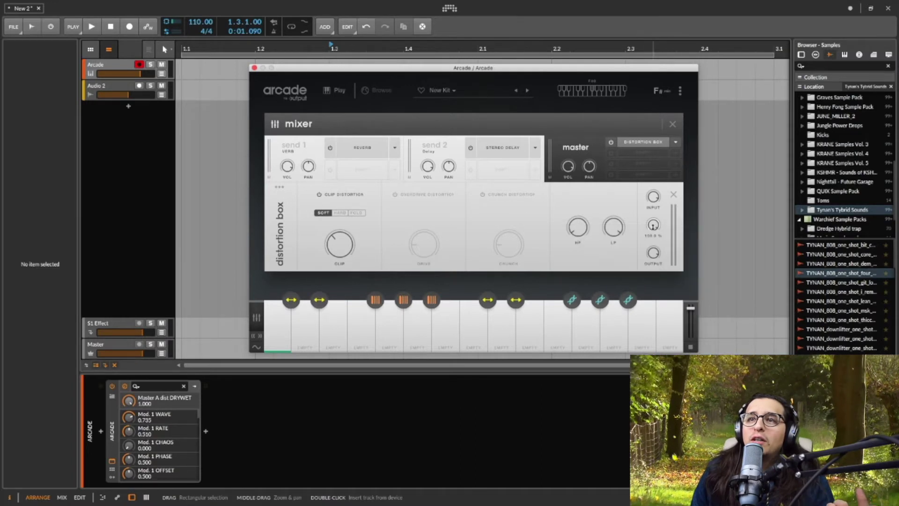
Rename Macro 1 as "box Dry/wet" in the macro overview
click(256, 335)
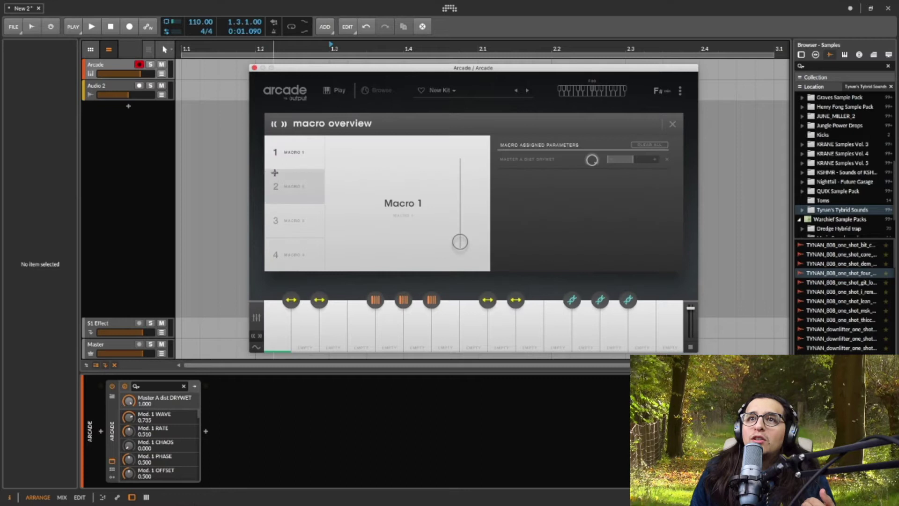
double_click(396, 206)
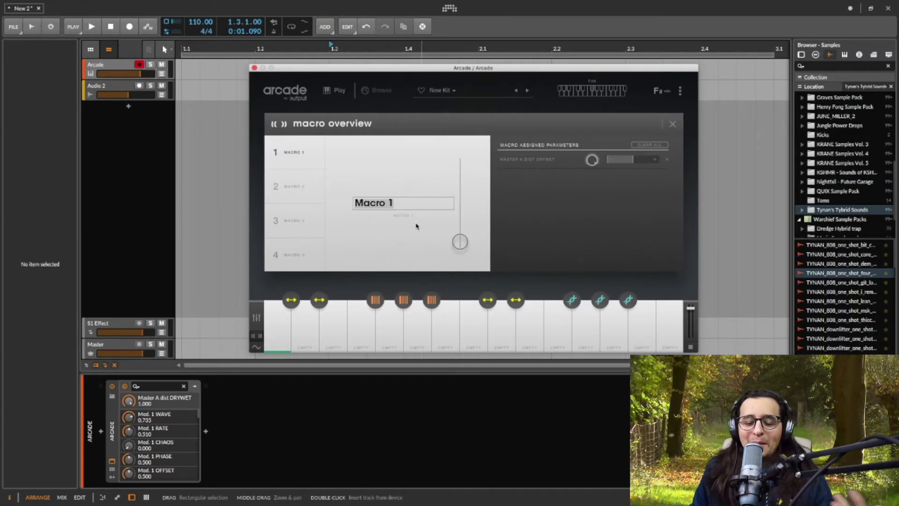
text(box Dry/wet)
key(Return)
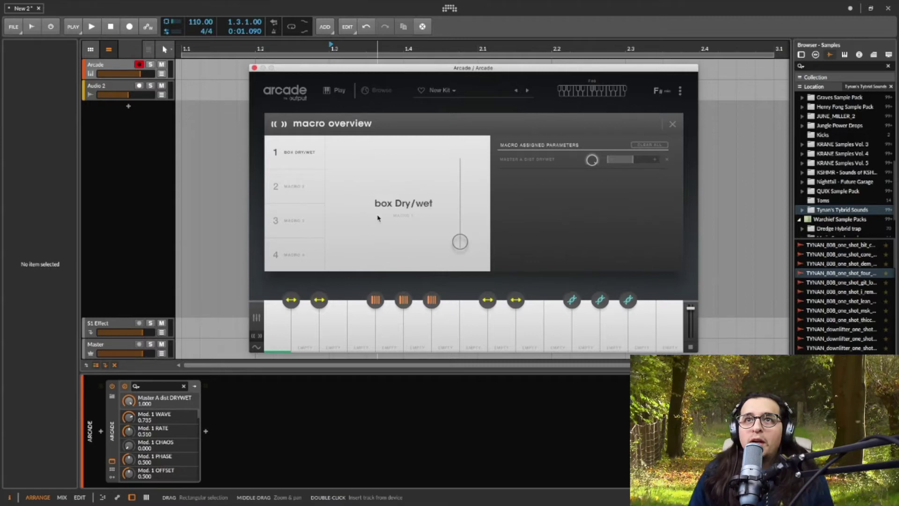
Sweep the box Dry/wet macro on the kit's main page up to full and back to zero to hear the distortion
click(257, 318)
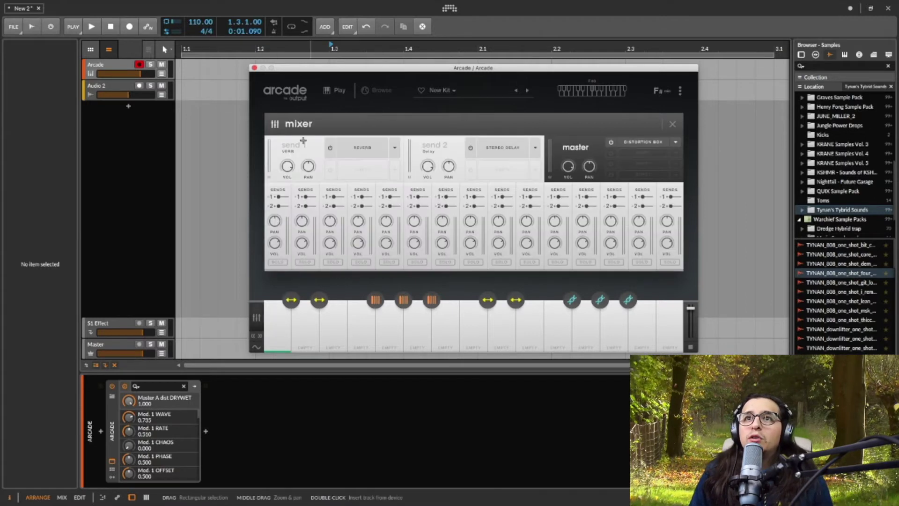
click(257, 318)
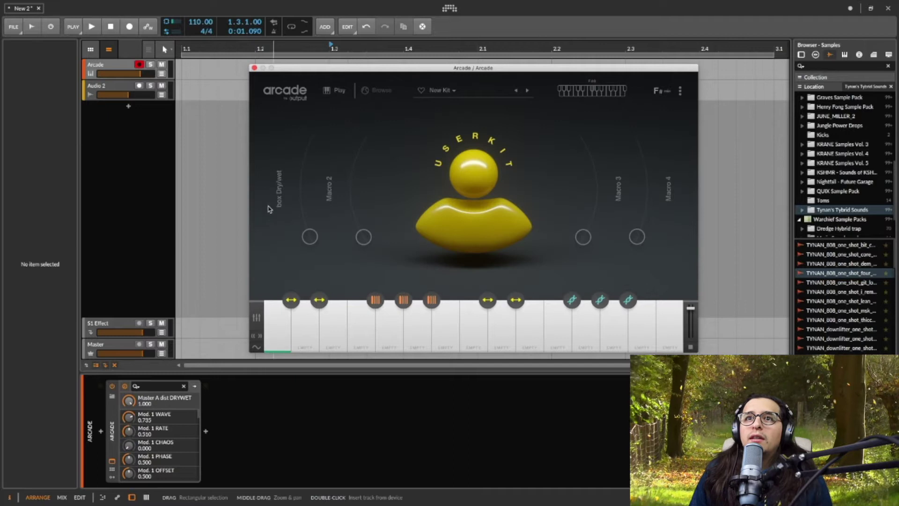
click(312, 237)
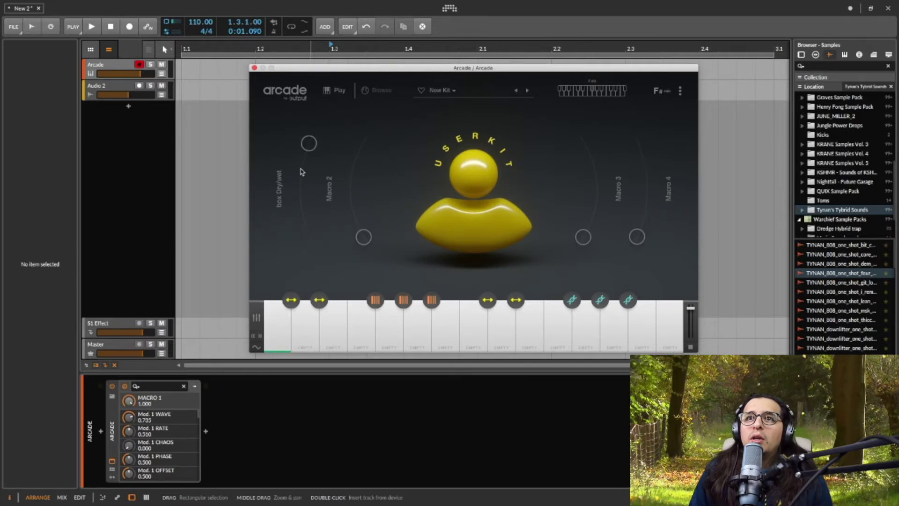
drag(310, 238, 309, 144)
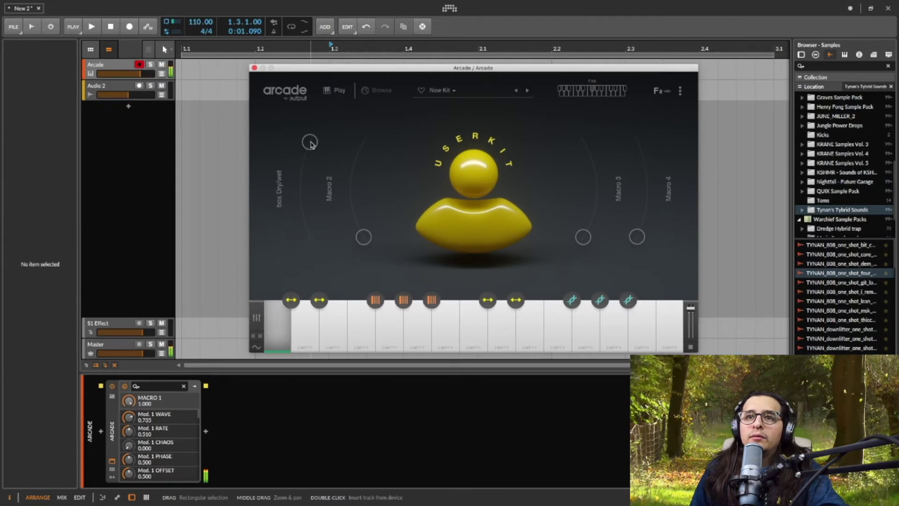
drag(310, 142, 309, 237)
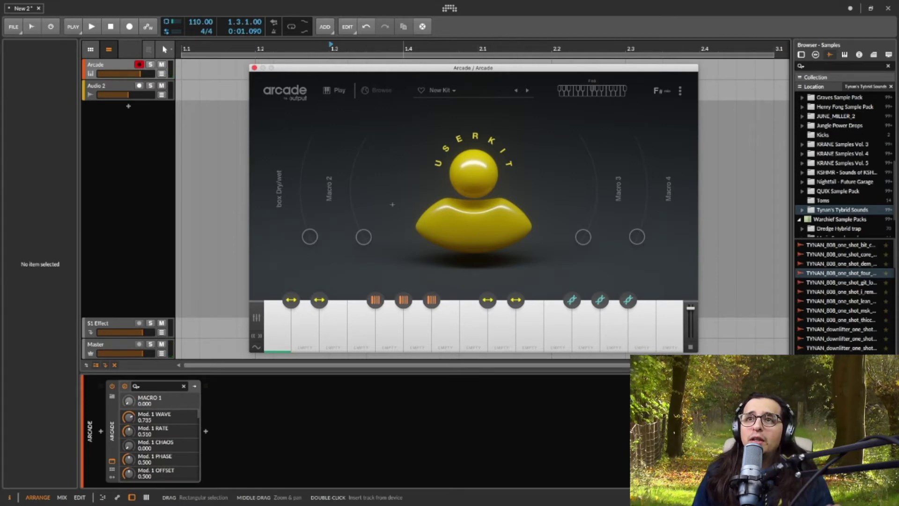
Assign the Send 2 output volume to the box Dry/wet macro as well and try out the macro slider
click(256, 317)
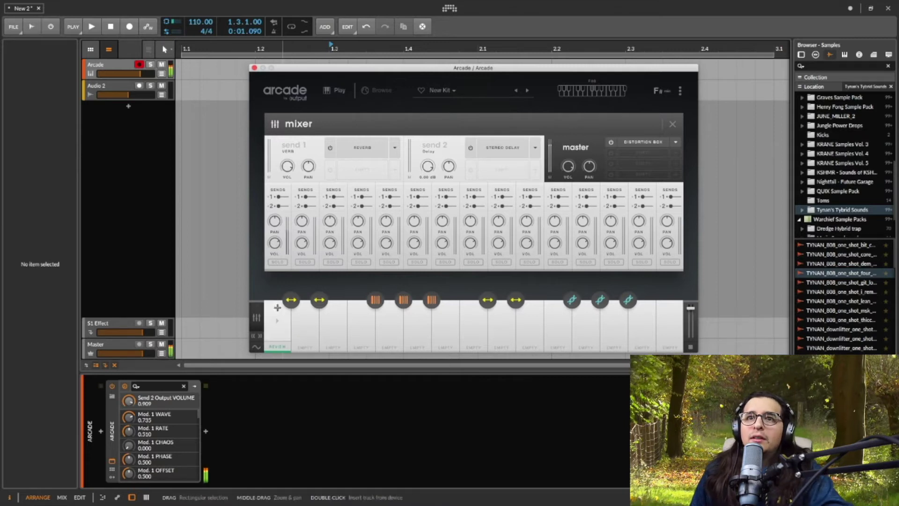
click(256, 317)
drag(308, 236, 312, 207)
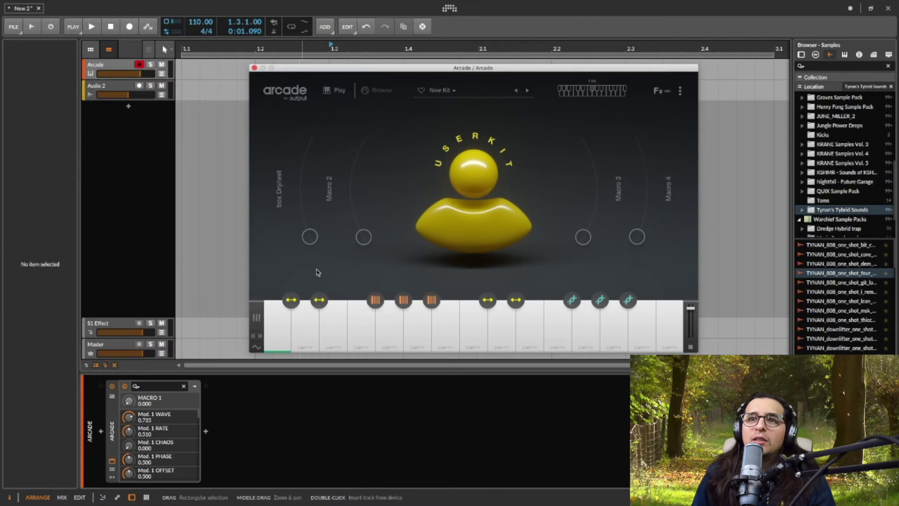
Look over both modulators in the modulation overview, trying the Step and LFO types on modulator 1 and leaving it on LFO
click(256, 348)
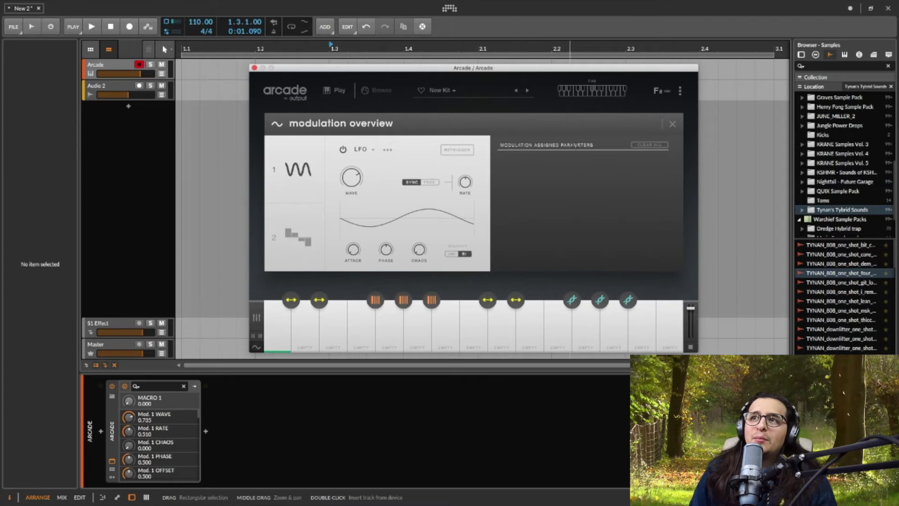
click(291, 239)
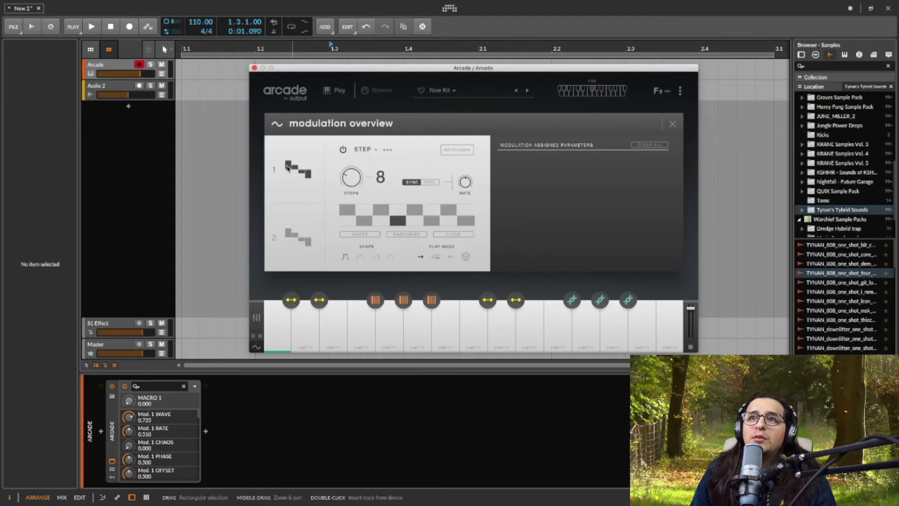
click(363, 149)
click(370, 166)
click(295, 237)
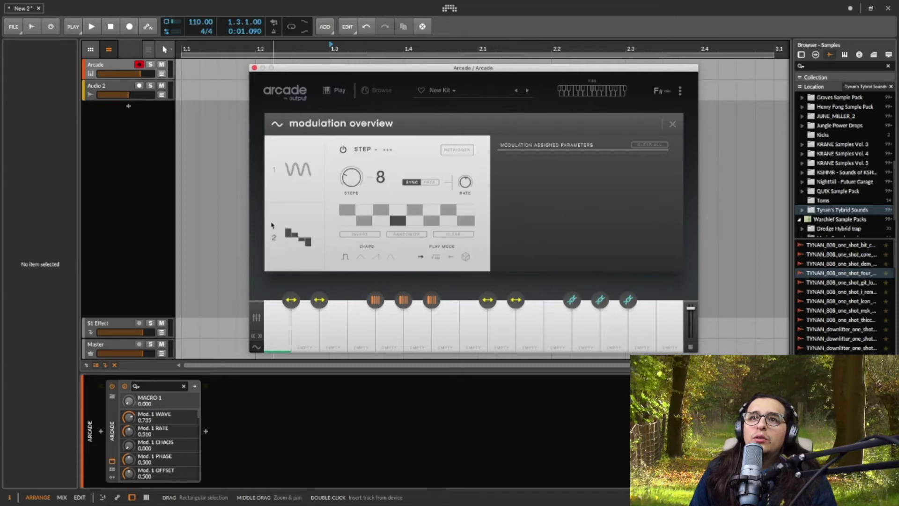
click(277, 177)
Set modulator 1's LFO to wave 1.000, phase 0.384, chaos 0.253 and rate 0.267, with retrigger enabled
drag(360, 186, 430, 239)
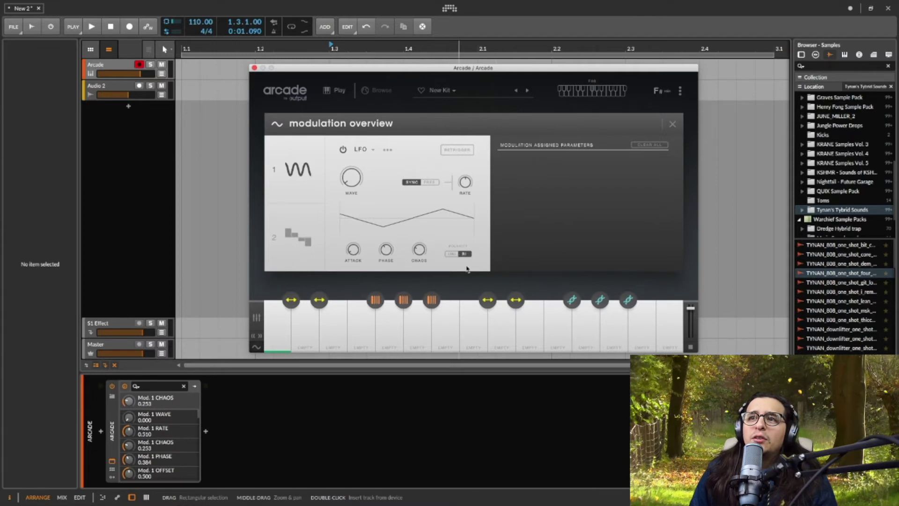
click(469, 183)
drag(469, 182, 467, 186)
click(464, 151)
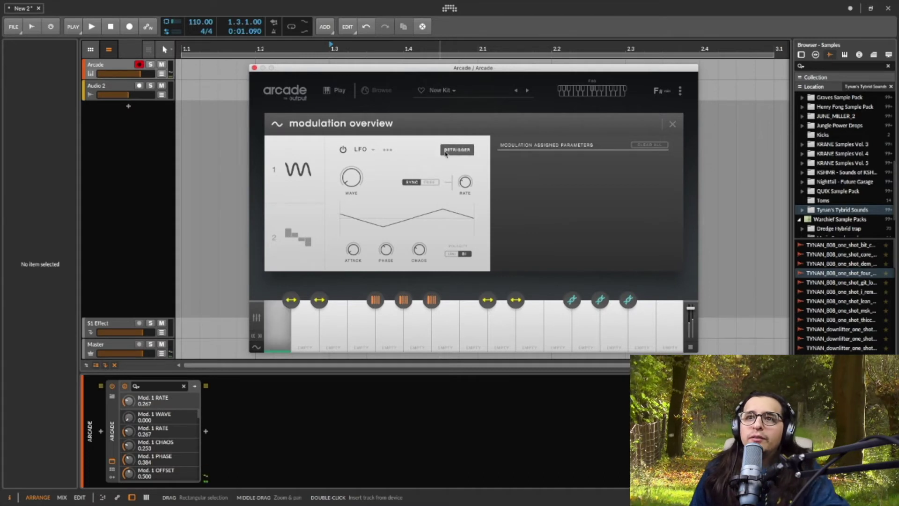
click(421, 218)
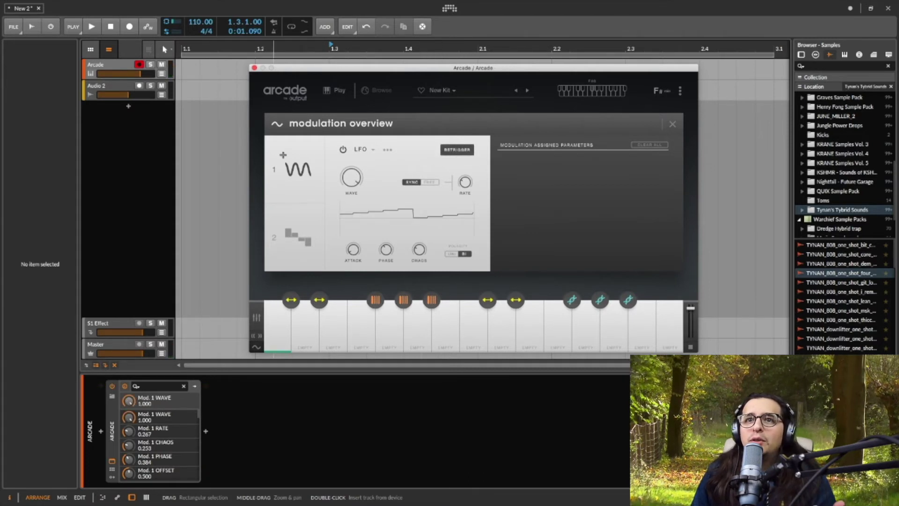
click(256, 347)
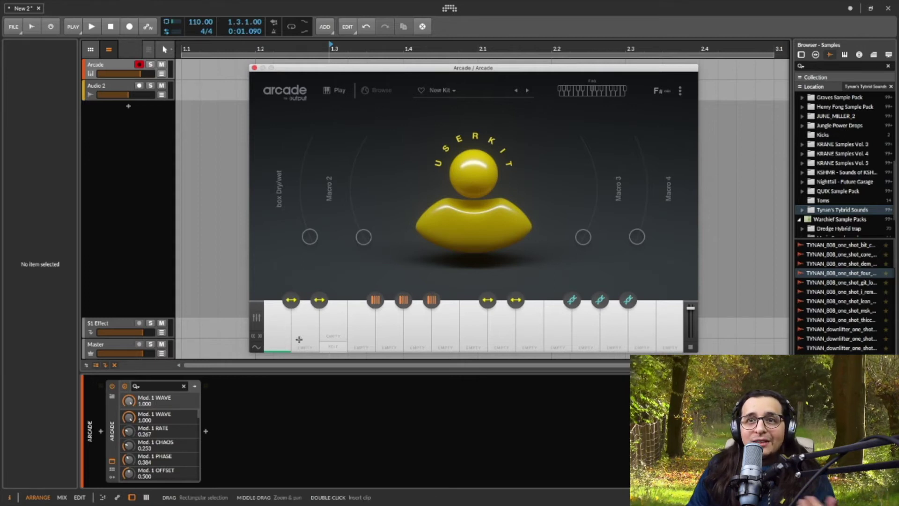
Add a Filter to the second master effect slot in the mixer and lower its low-pass frequency to about 0.42
click(256, 335)
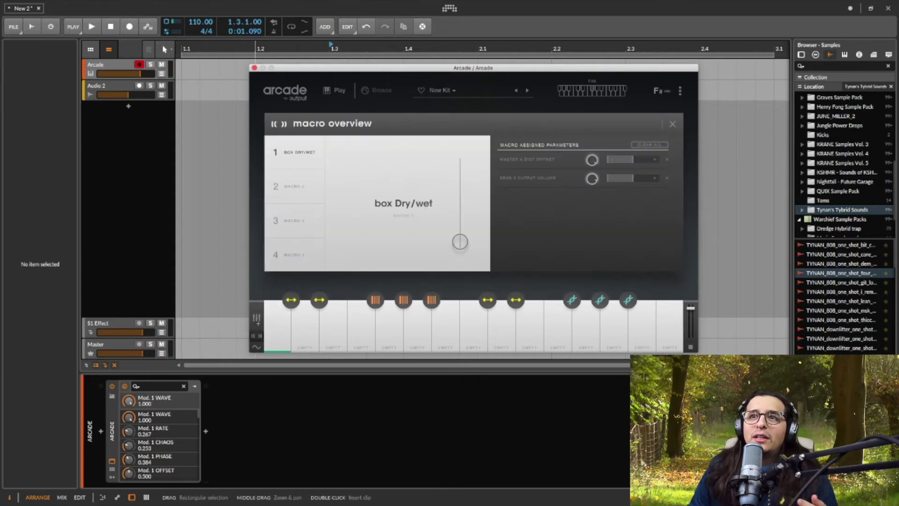
click(257, 319)
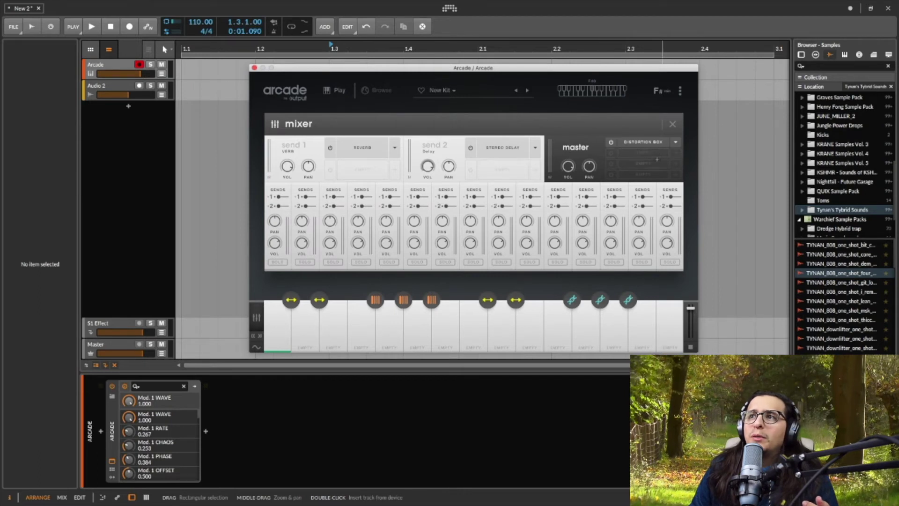
click(675, 153)
click(692, 271)
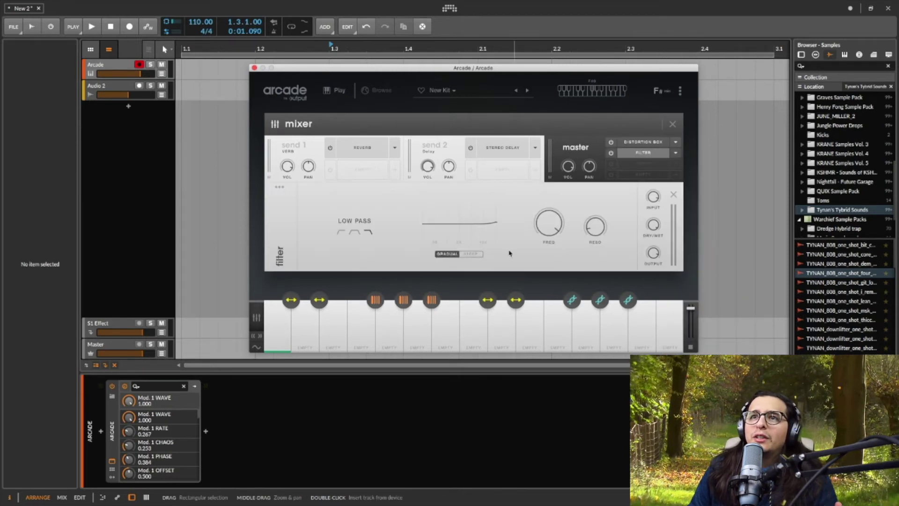
drag(552, 225, 552, 266)
scroll(547, 230, down, 2)
scroll(547, 229, down, 2)
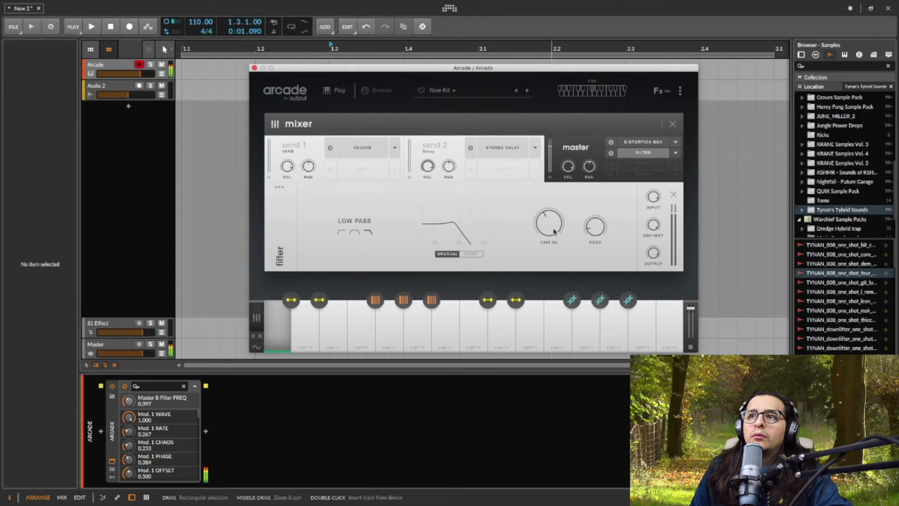
Add a LoFi effect to the third master slot, lower its sample rate and set its dry/wet to about 0.65
click(676, 163)
click(697, 311)
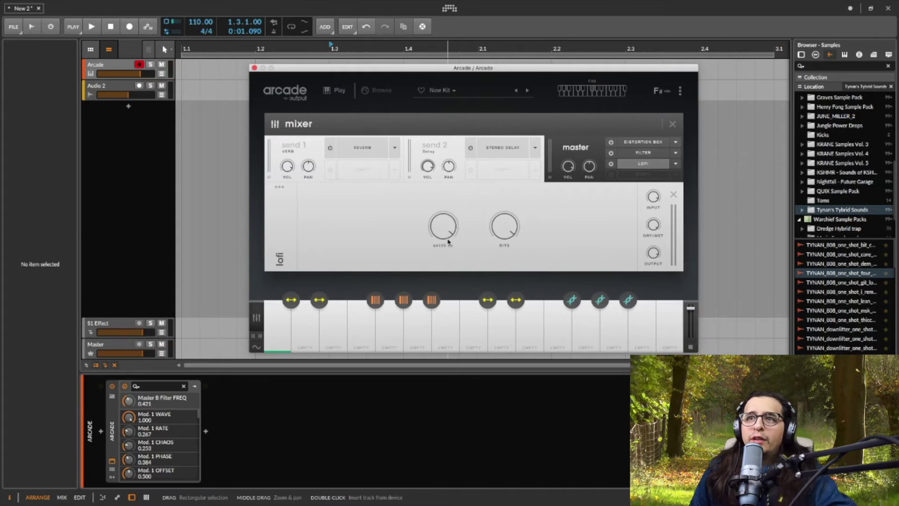
scroll(452, 227, down, 5)
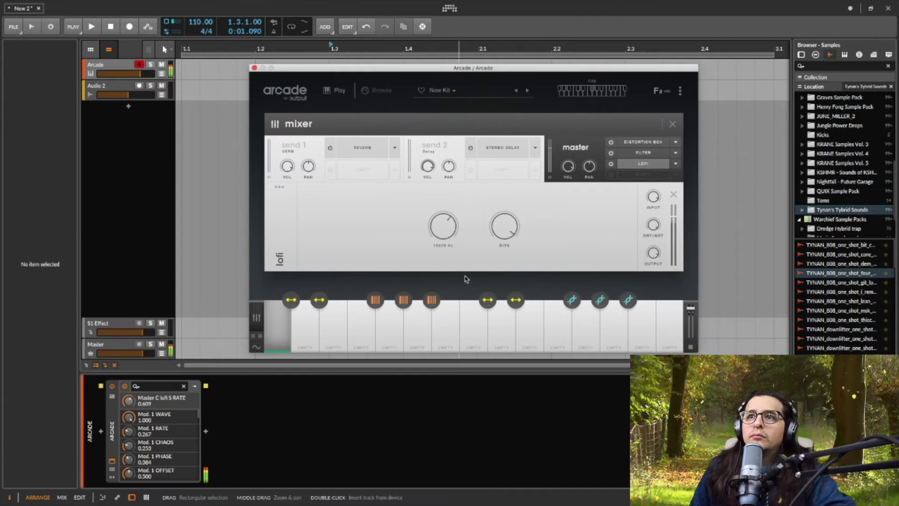
drag(474, 305, 477, 291)
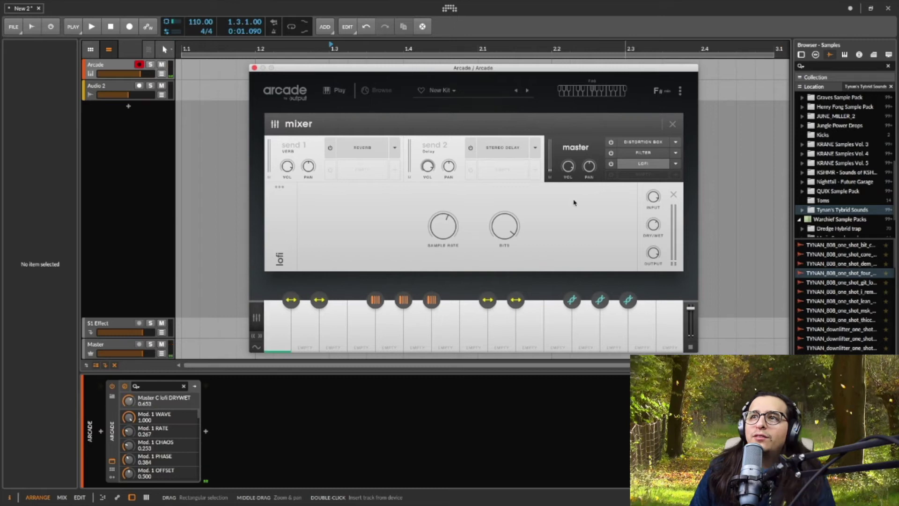
click(645, 165)
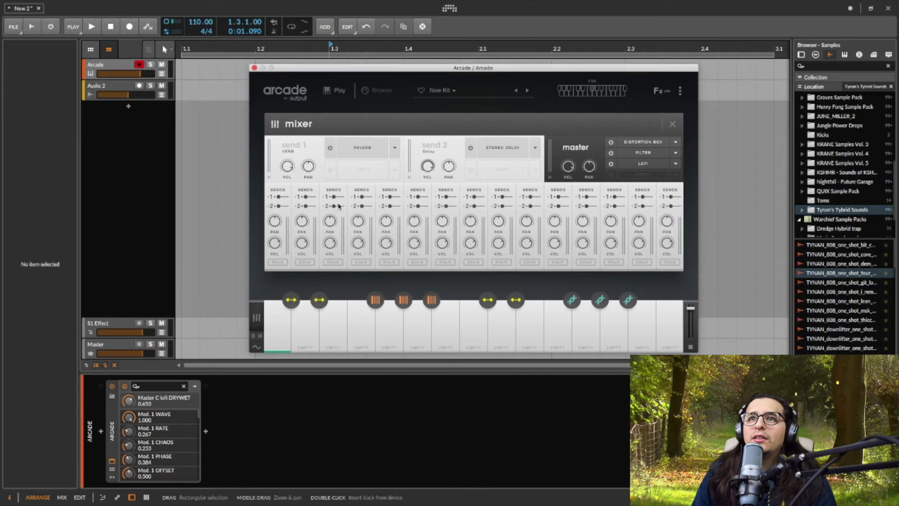
Add a Distortion Box to send 1's second effect slot and set its clip to about 0.65
click(368, 173)
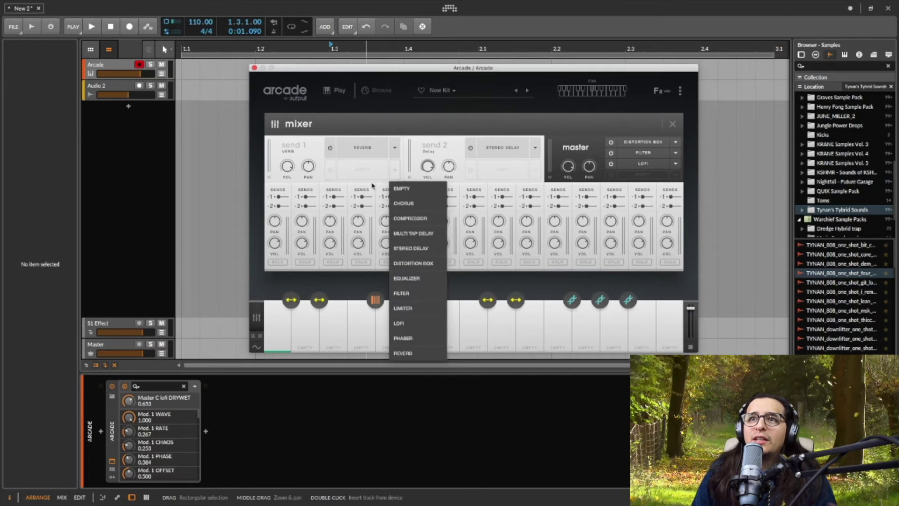
click(398, 263)
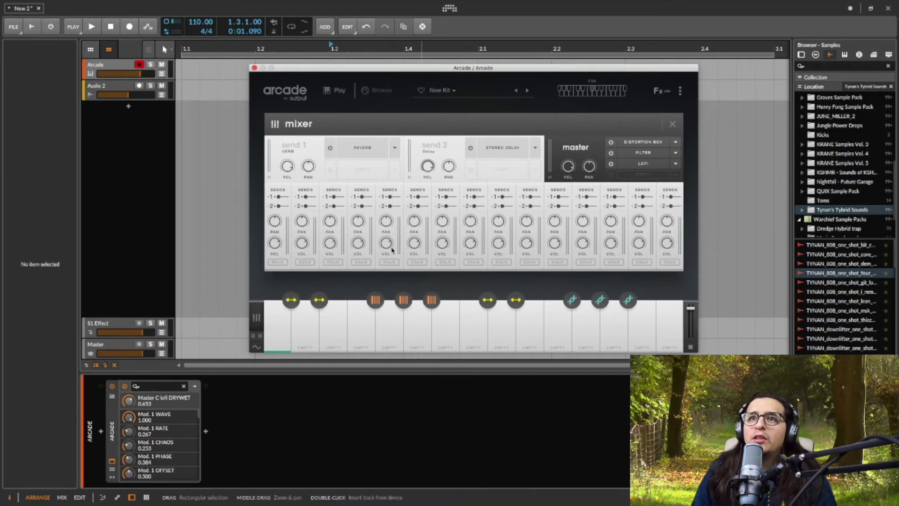
click(340, 214)
click(363, 170)
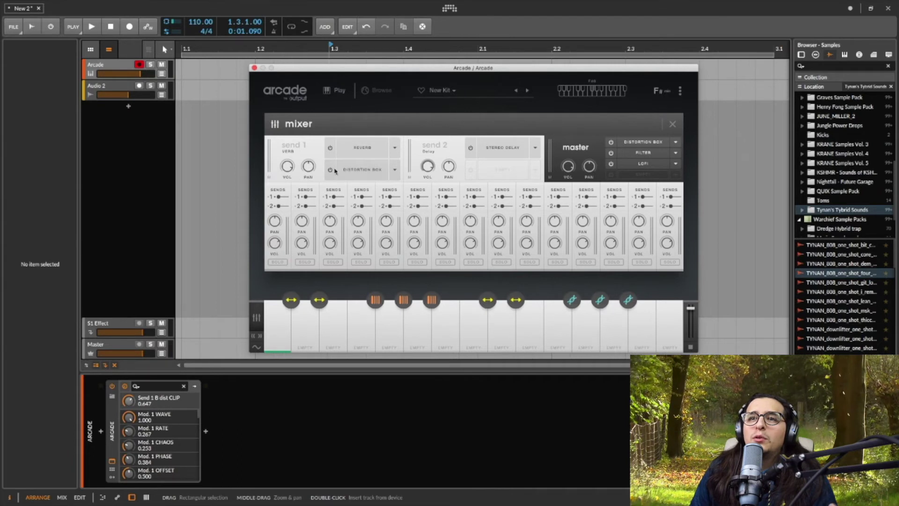
Raise the first channel's send 1 level to full and return it to zero to hear the send effects
click(279, 205)
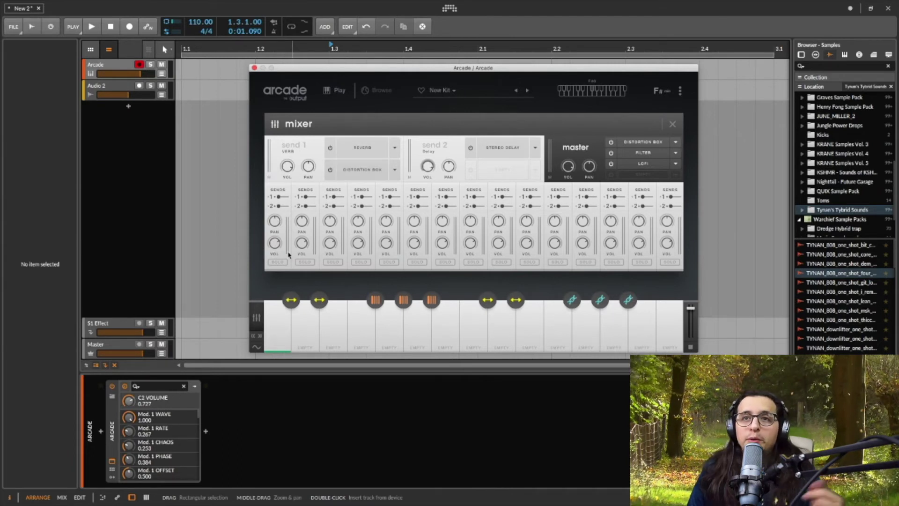
drag(280, 199, 292, 198)
drag(355, 197, 418, 199)
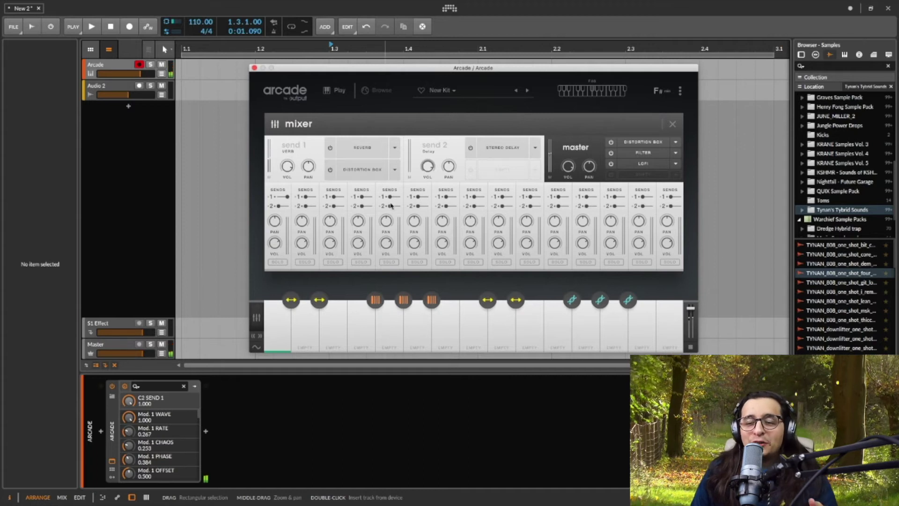
drag(288, 198, 160, 203)
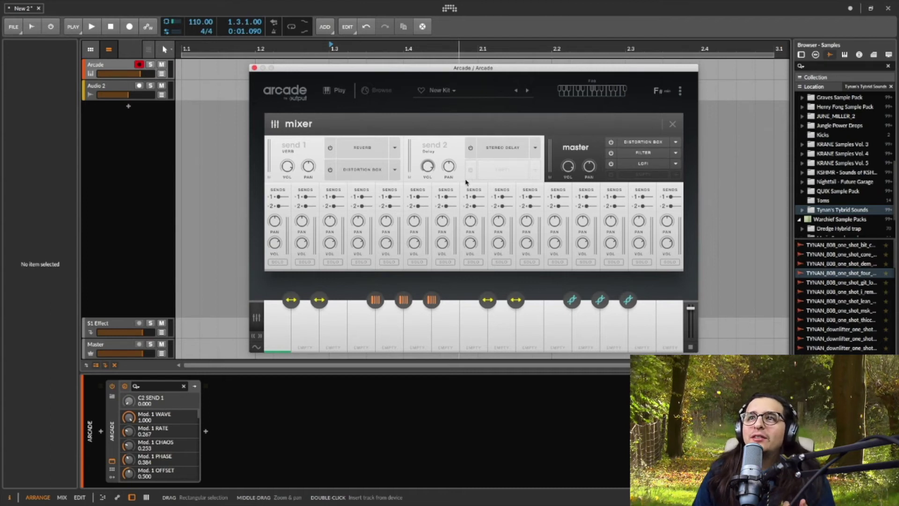
Open the kit's first repeater modifier for editing and view its repeat rate options
click(672, 125)
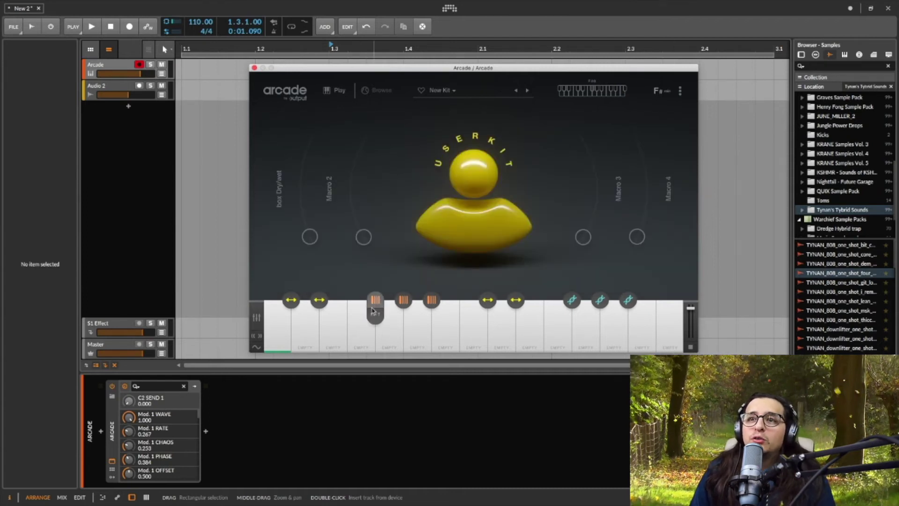
click(375, 310)
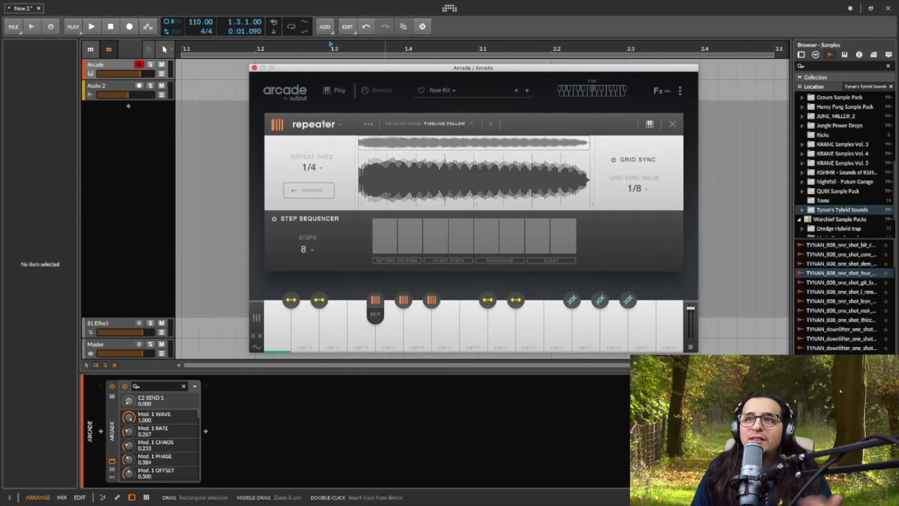
click(324, 174)
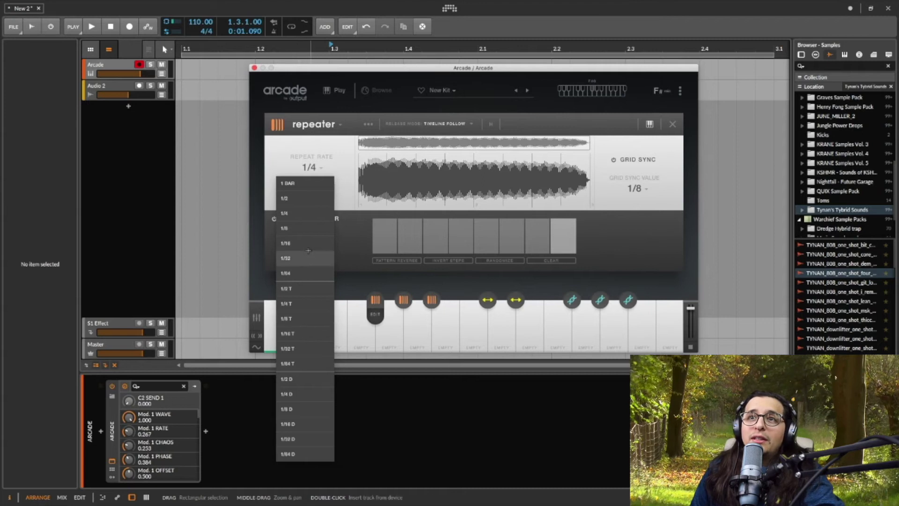
click(313, 167)
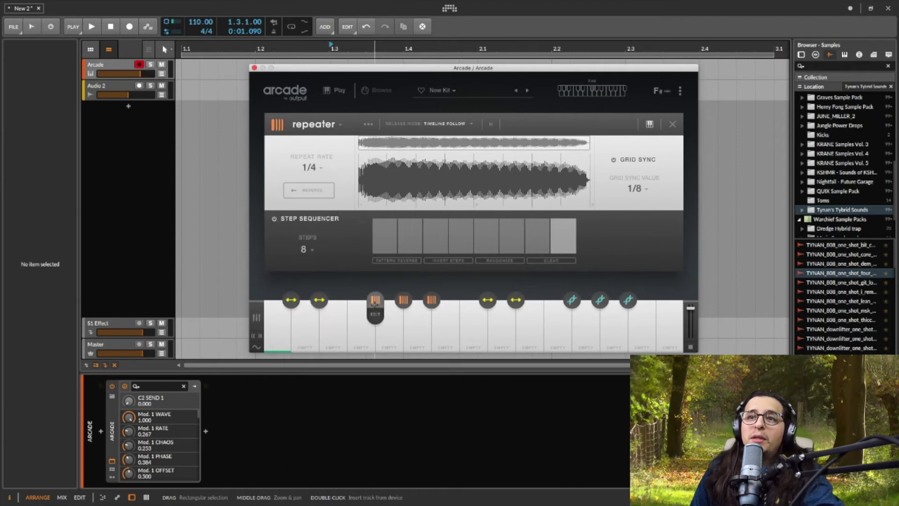
Try the Playhead type on the kit's first repeater modifier, then switch it back to Repeater
click(314, 125)
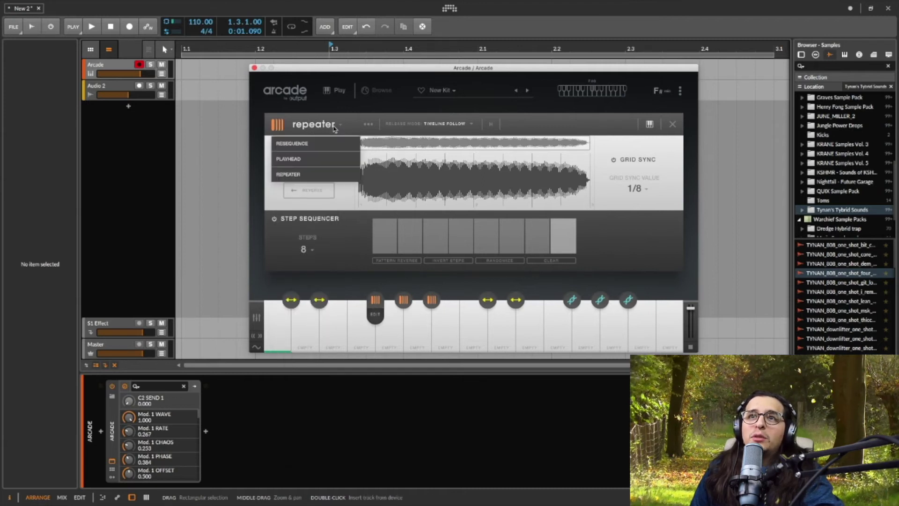
click(292, 160)
click(417, 246)
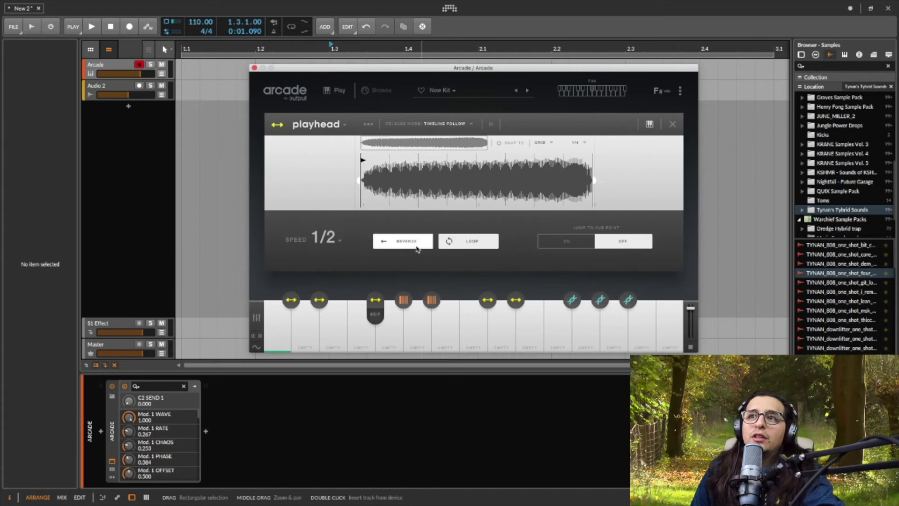
click(317, 124)
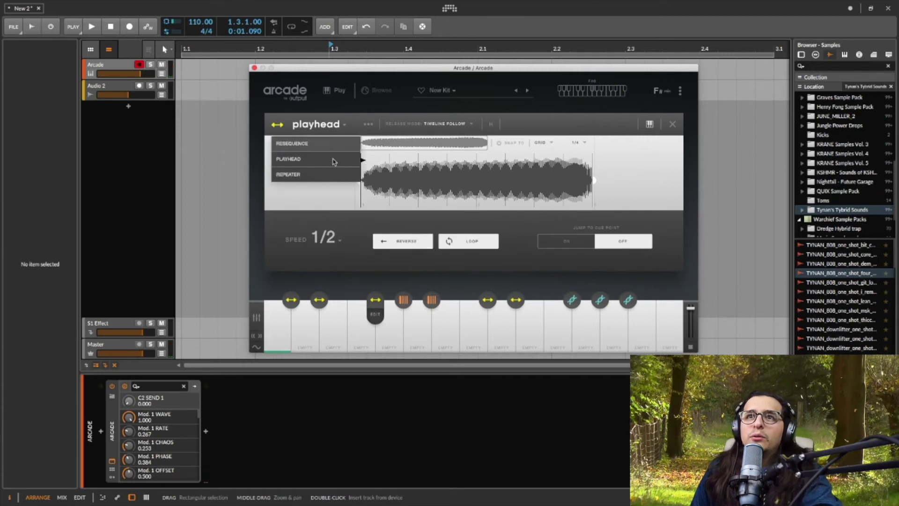
click(324, 178)
Change the open modifier's type to Resequence and close its editor
click(300, 125)
click(300, 125)
click(299, 125)
click(292, 143)
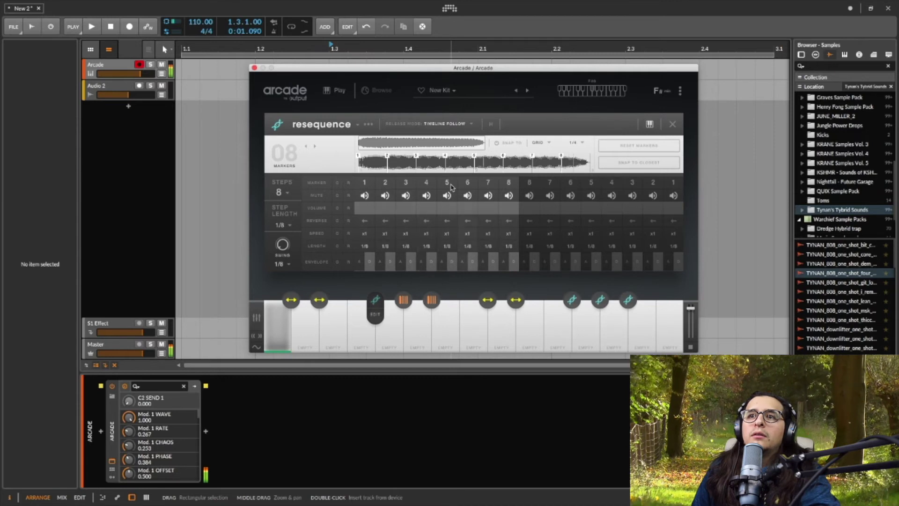
click(672, 124)
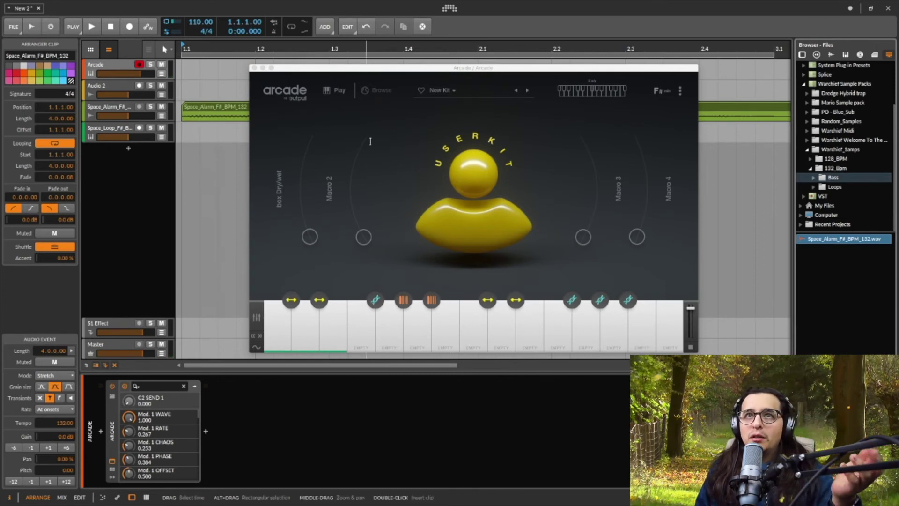
Set the project tempo to 132 BPM and play the kit's second and third sample keys
double_click(196, 25)
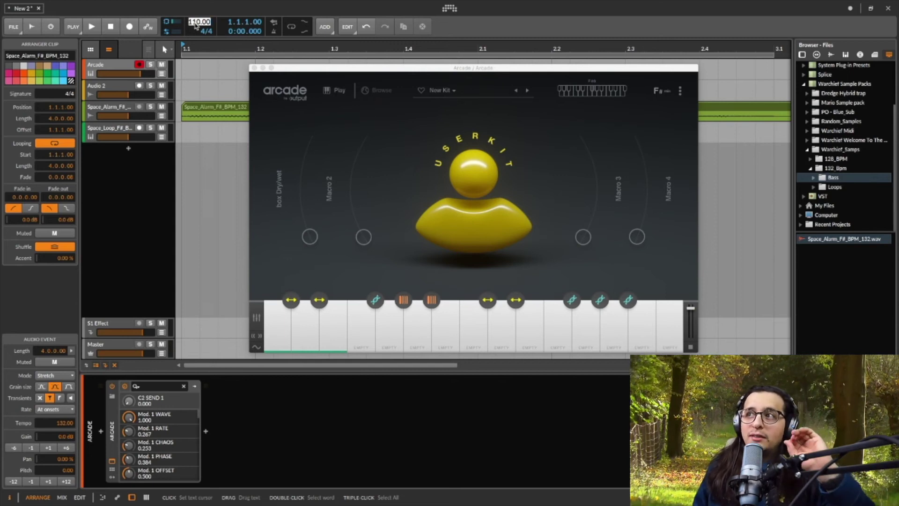
text(132)
key(Return)
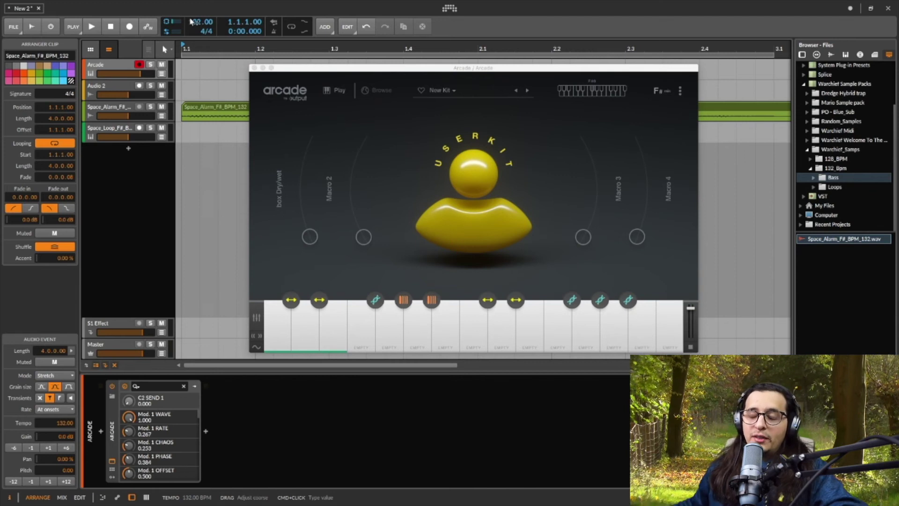
key(s)
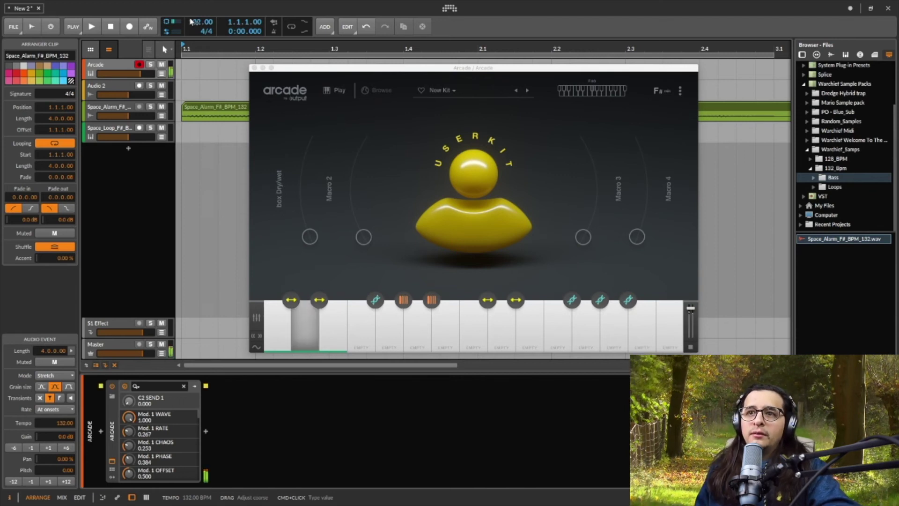
key(s)
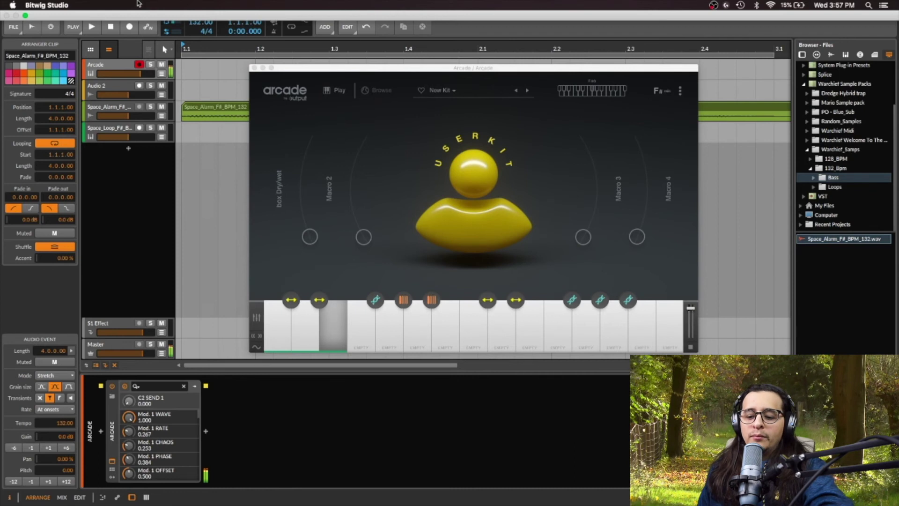